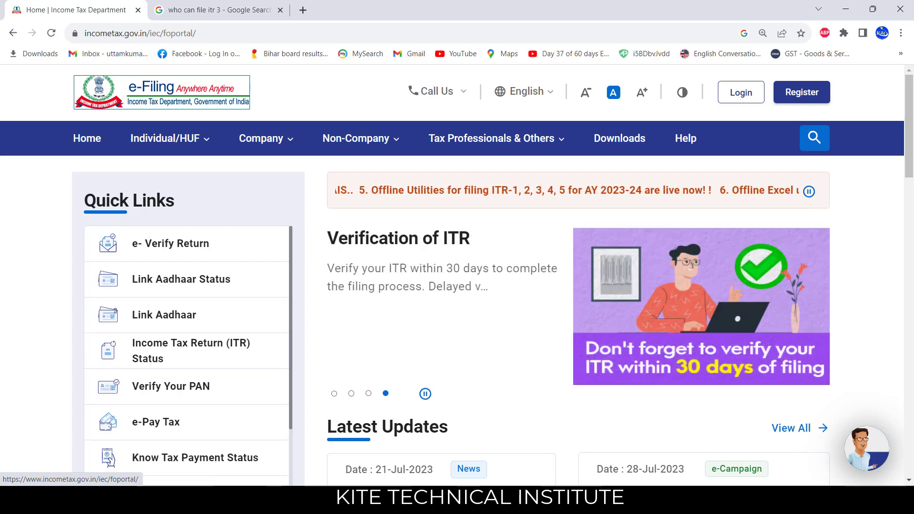
- Switch to the tax workbook in Excel and review its Computation, Trading, Profit & Loss and Balance Sheet sheets
mouse_move(615, 500)
click(586, 500)
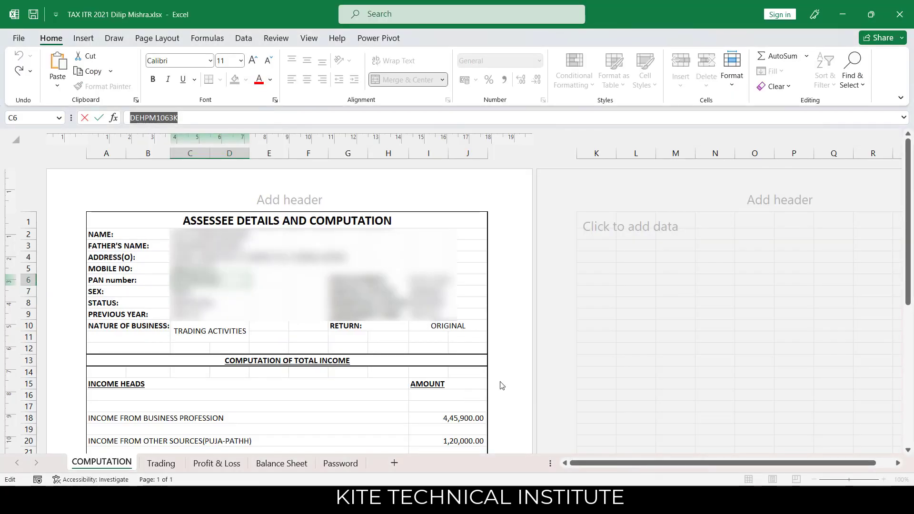
click(343, 397)
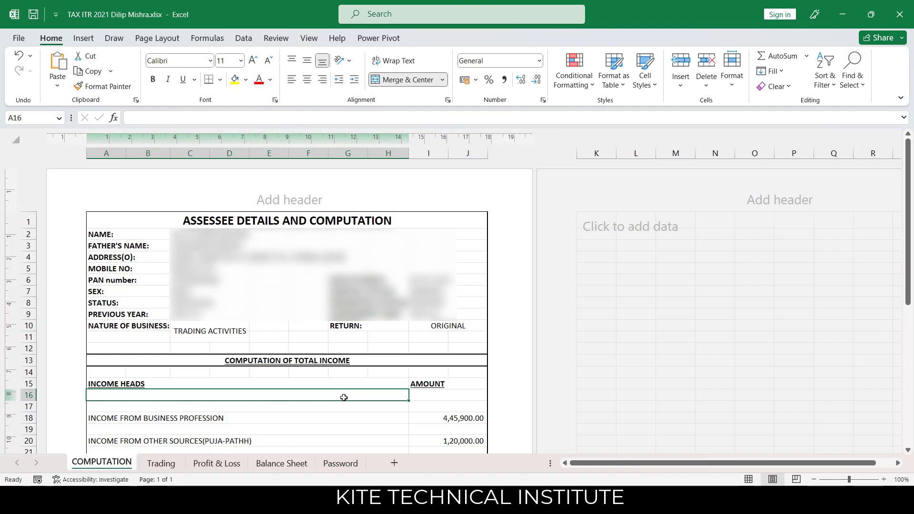
click(169, 463)
click(218, 464)
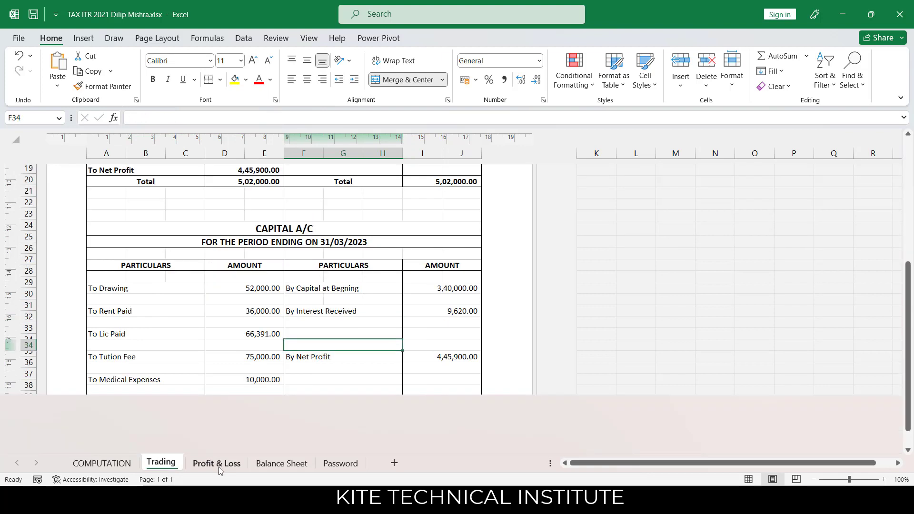
click(269, 466)
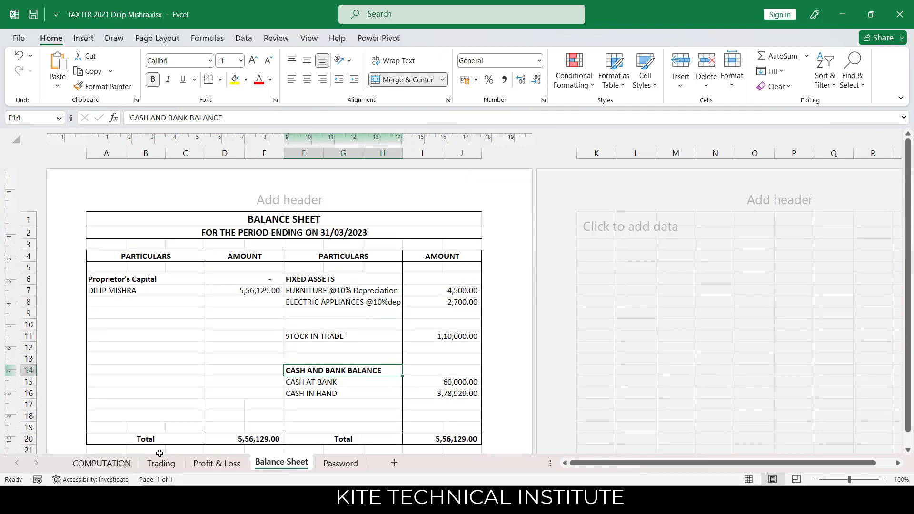
click(113, 470)
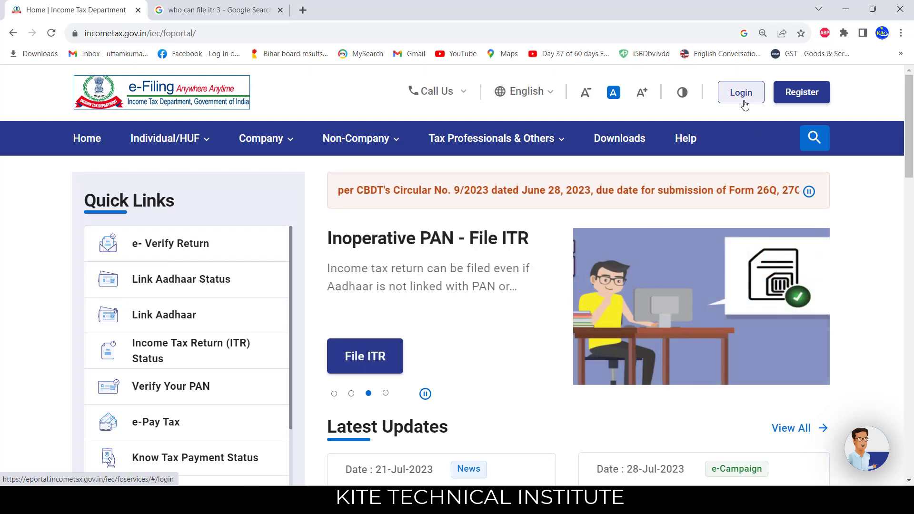
- Open the Income Tax e-Filing login page in Chrome and submit the taxpayer's PAN as the user ID
click(740, 93)
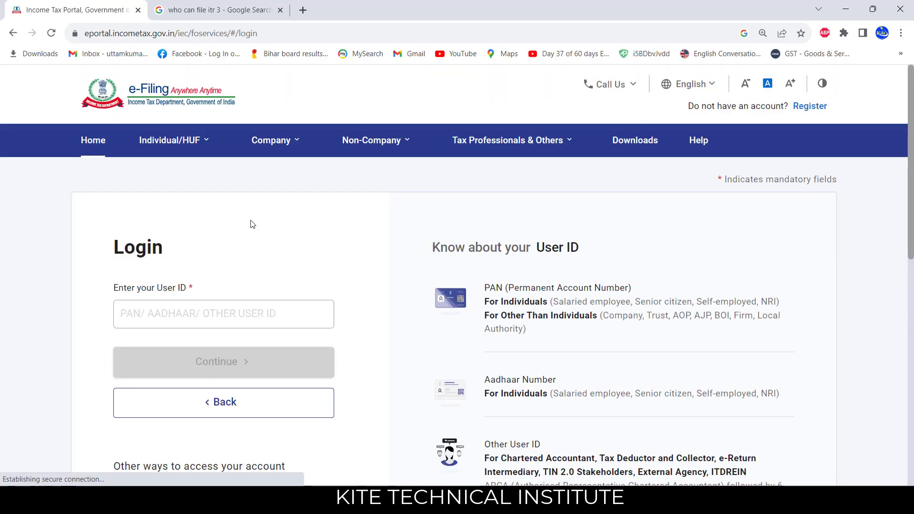
right_click(133, 313)
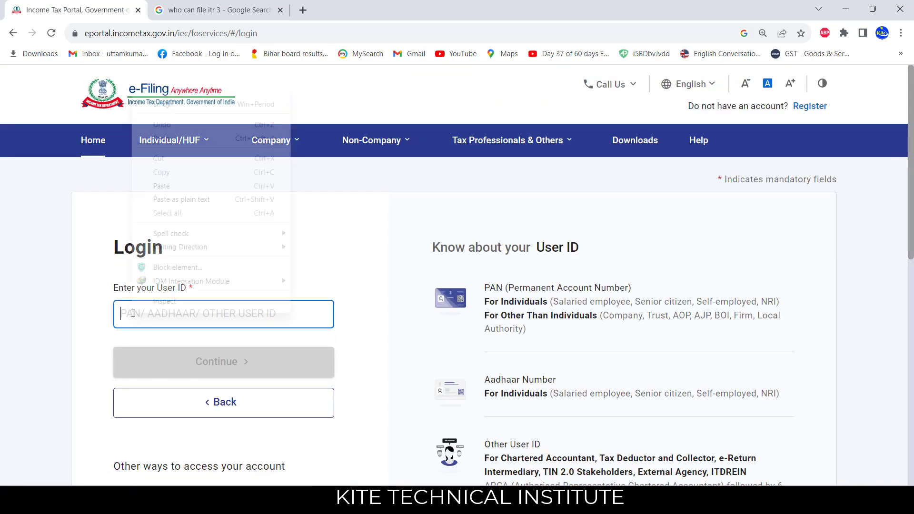
click(175, 182)
click(244, 374)
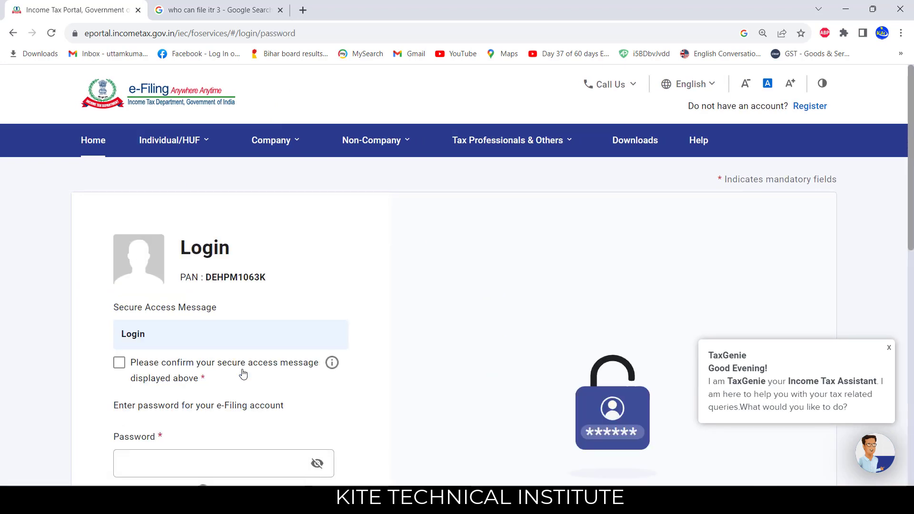
- Confirm the secure access message, enter the account password and log in to the e-Filing account
click(119, 366)
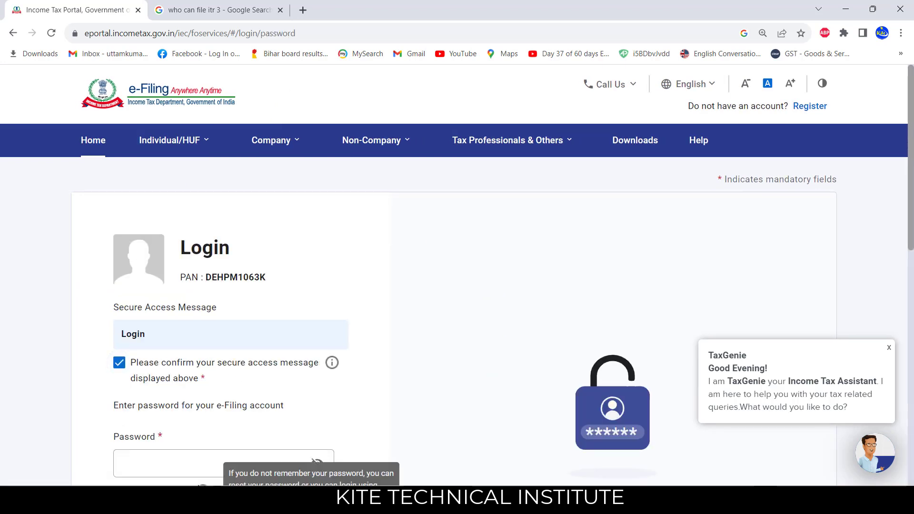
click(184, 466)
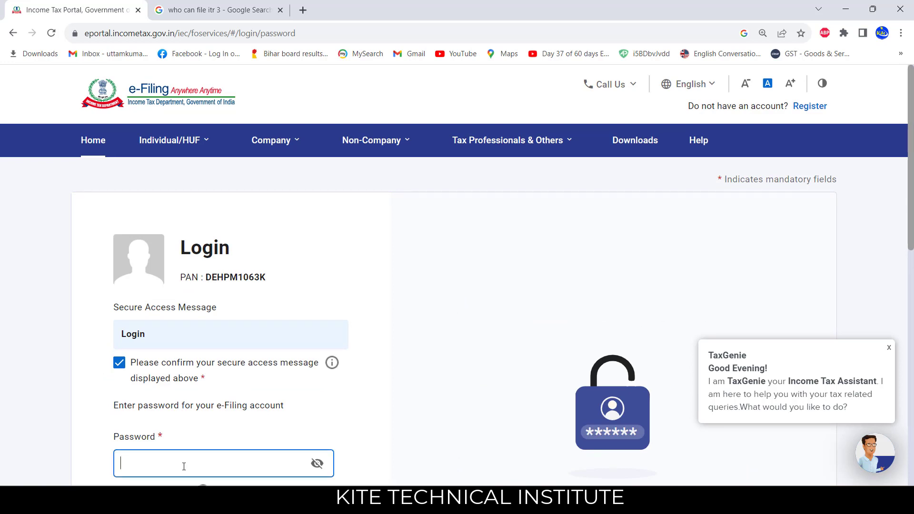
right_click(183, 466)
click(197, 333)
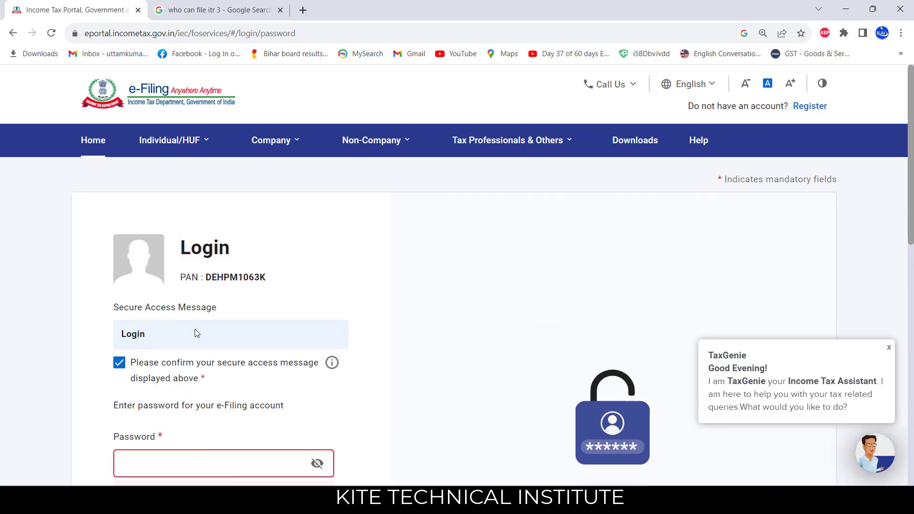
key(Return)
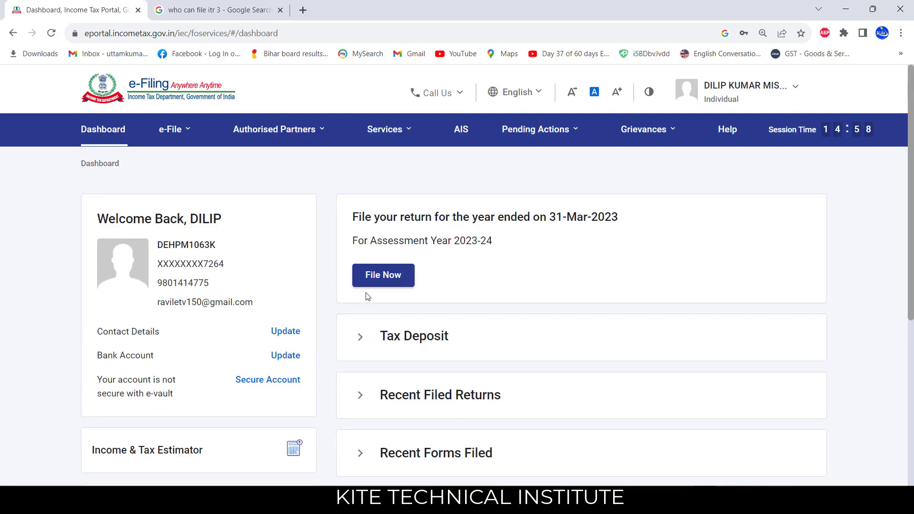
- Begin filing the income tax return for assessment year 2023-24 (Current A.Y.) in Online mode
click(374, 280)
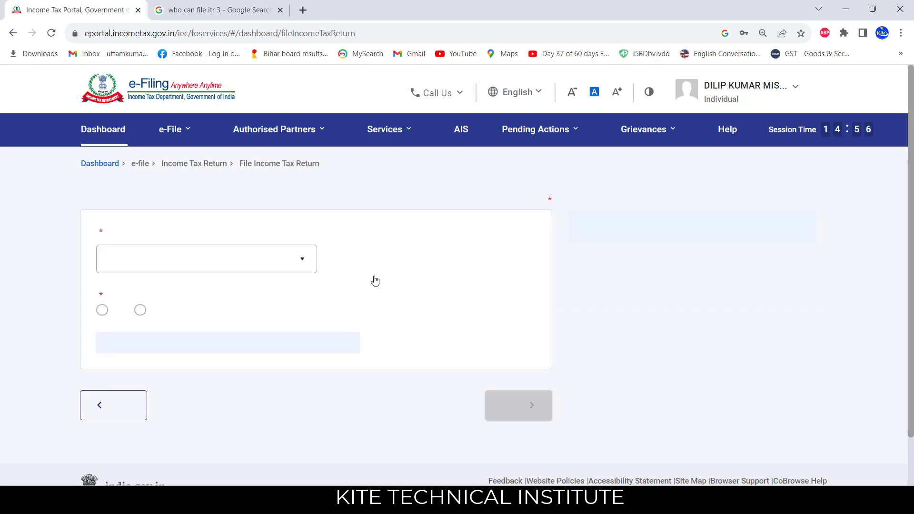
click(301, 299)
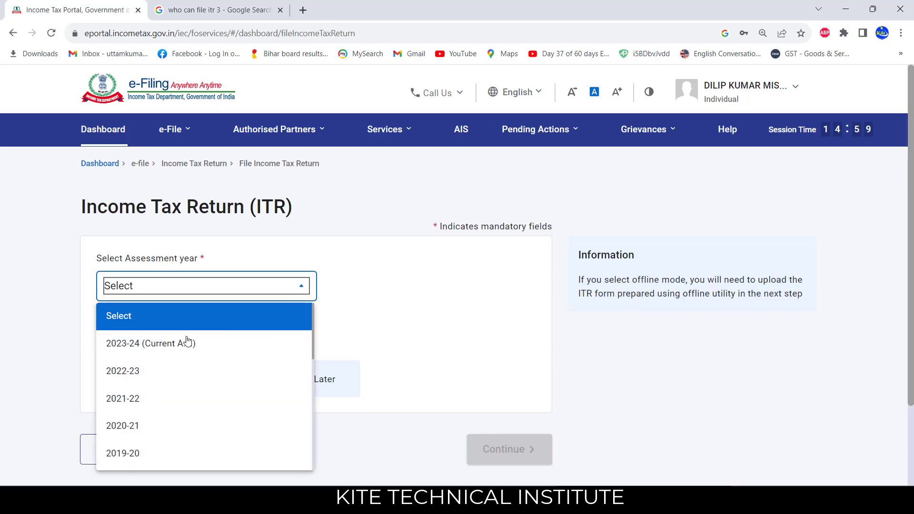
click(168, 344)
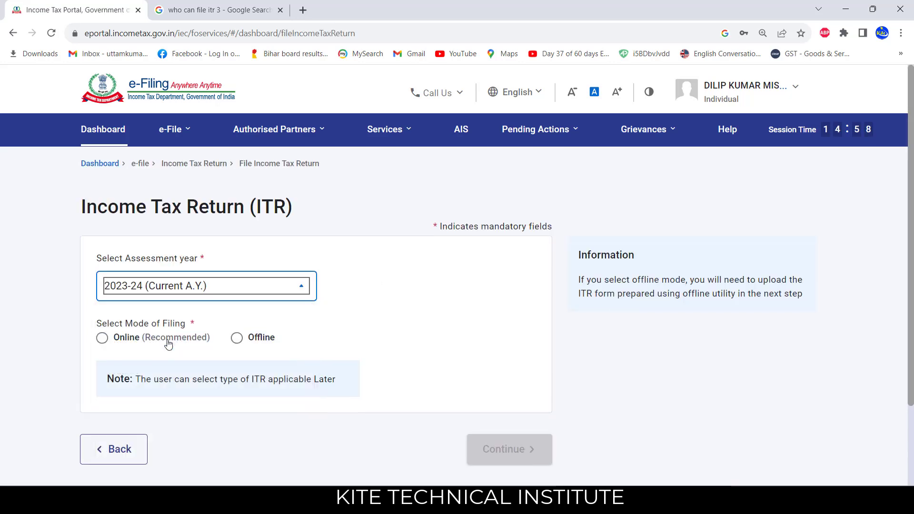
click(101, 338)
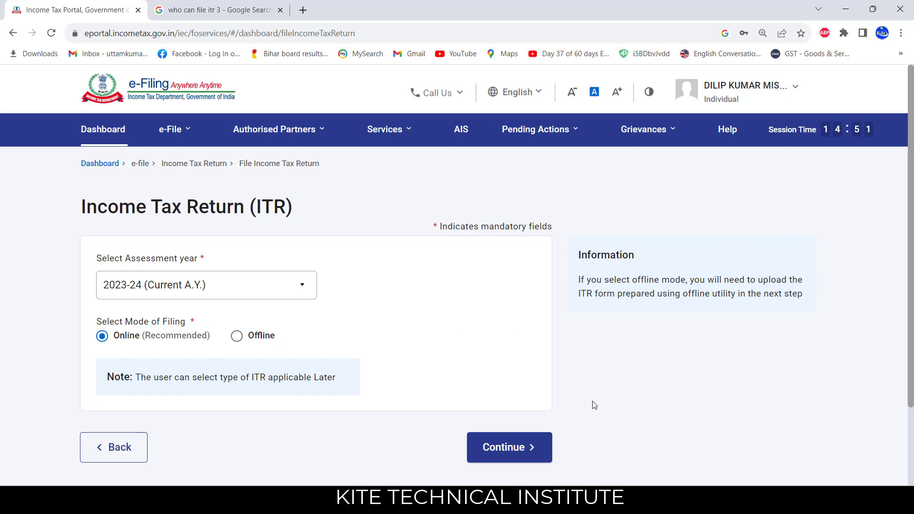
click(527, 443)
- Start a new filing instead of resuming the saved draft, and continue with the Individual status
scroll(529, 440, down, 4)
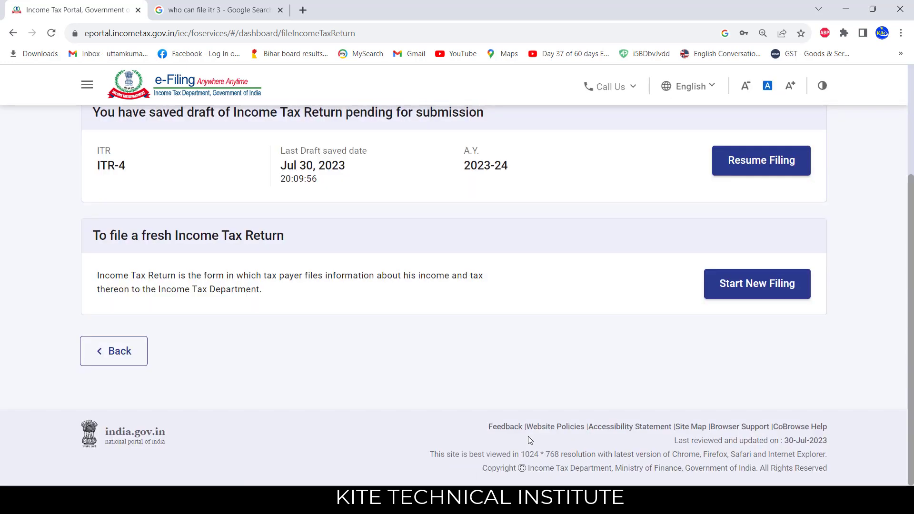
click(735, 288)
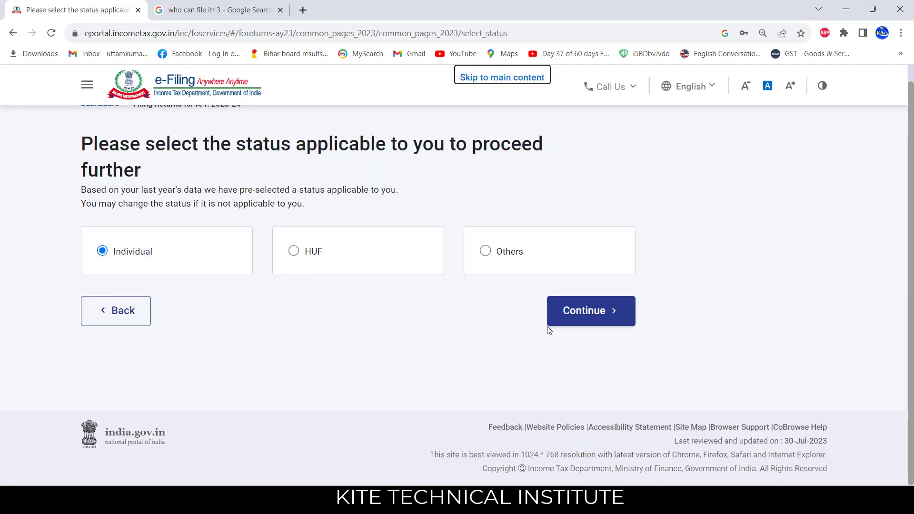
click(575, 322)
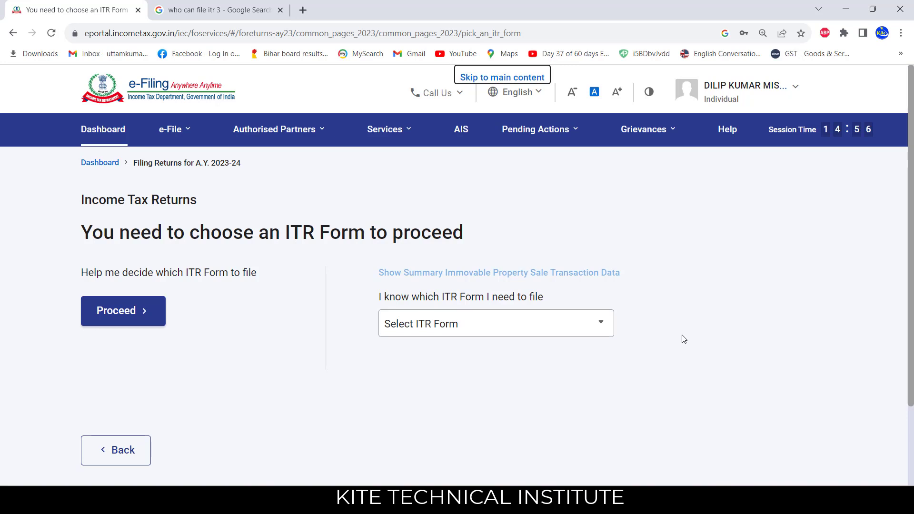
- Choose ITR-4 as the return form and proceed with it
click(448, 320)
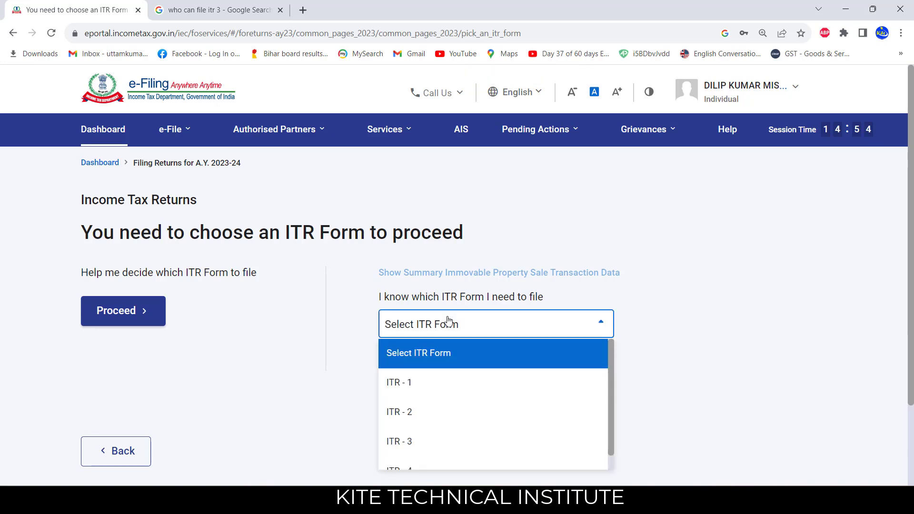
scroll(490, 442, down, 1)
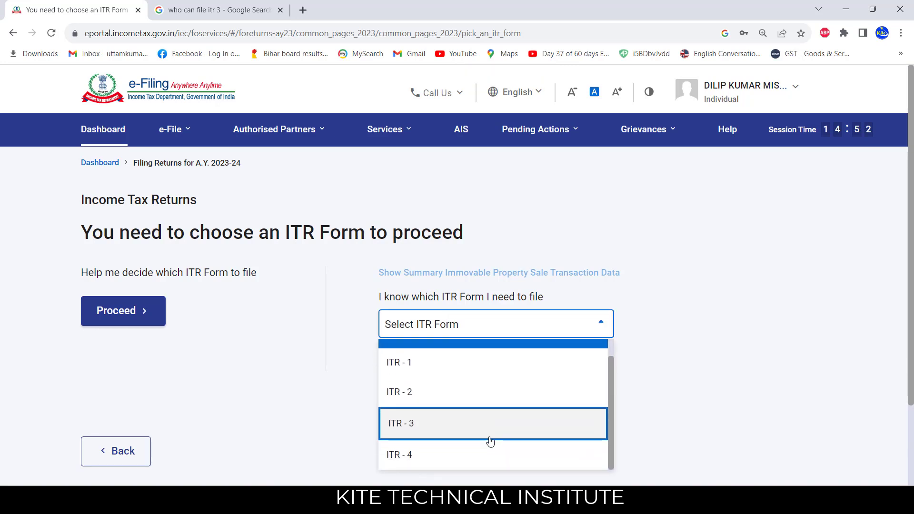
click(490, 452)
scroll(521, 389, down, 5)
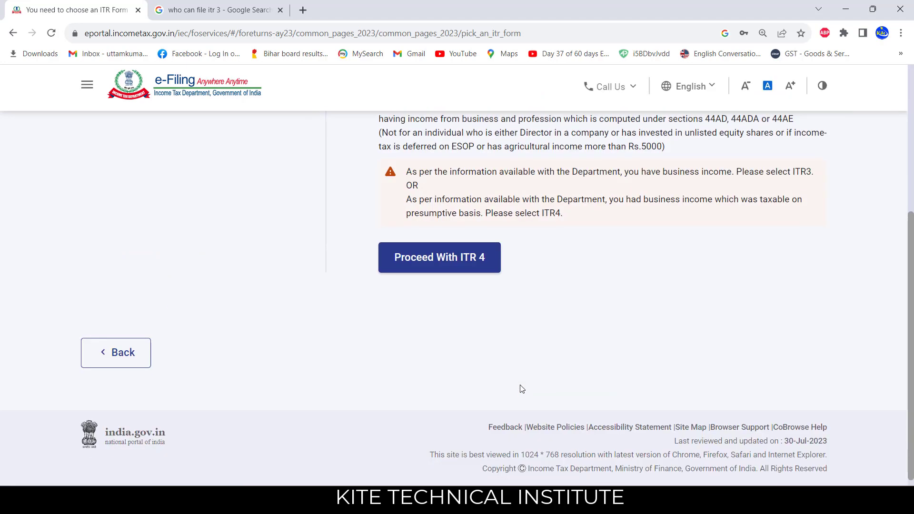
click(442, 268)
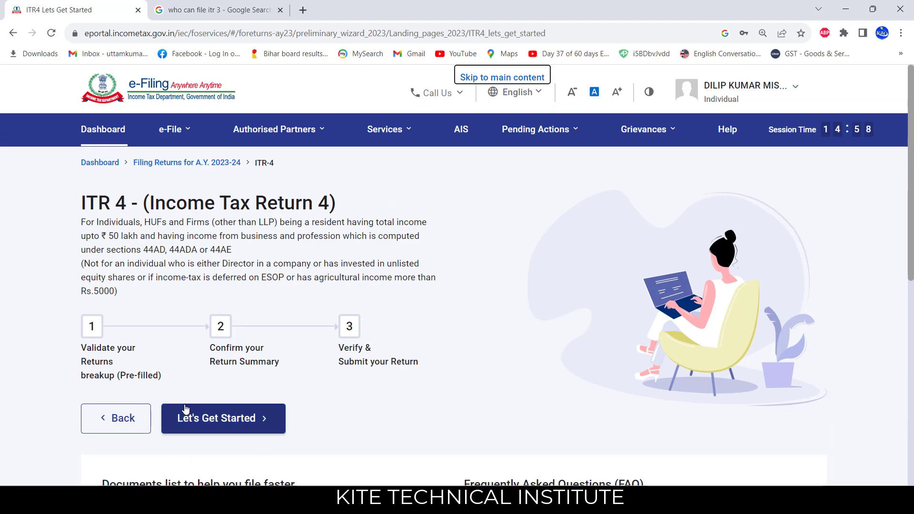
- Get started with ITR-4, give Others as the filing reason and acknowledge the pre-filled return notice
click(212, 421)
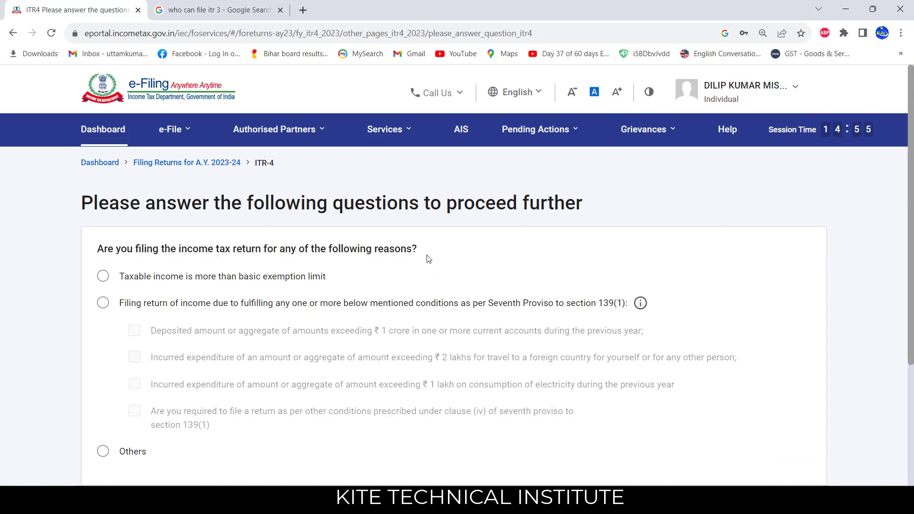
click(104, 453)
scroll(233, 472, down, 4)
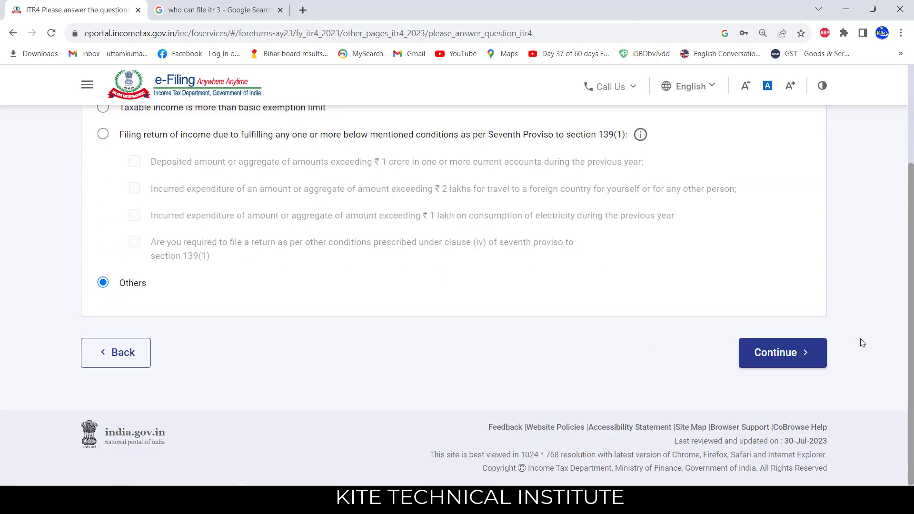
click(791, 351)
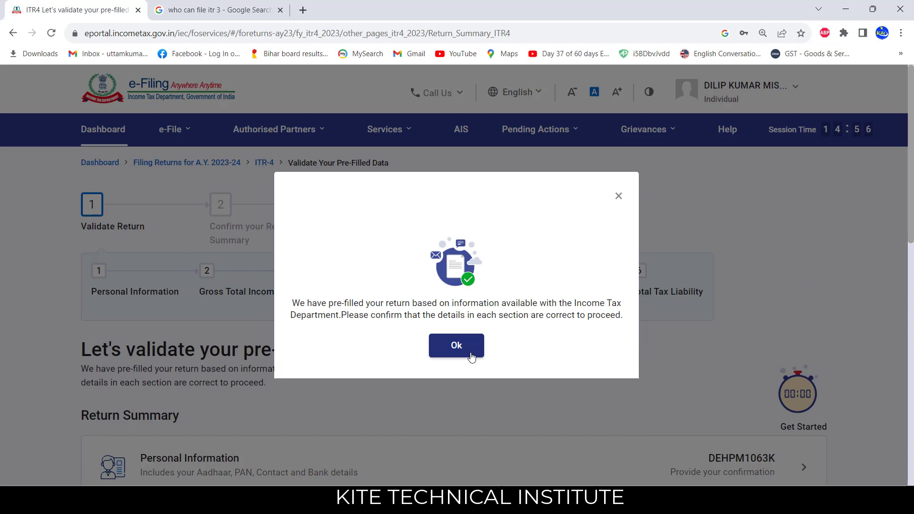
click(472, 356)
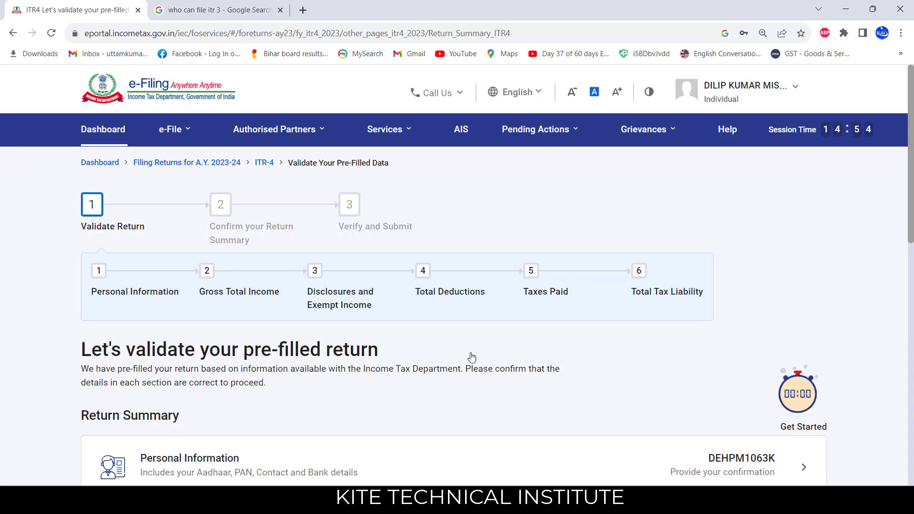
- In the Personal Information section, answer No to whether the return is filed by a representative assessee
scroll(471, 357, down, 6)
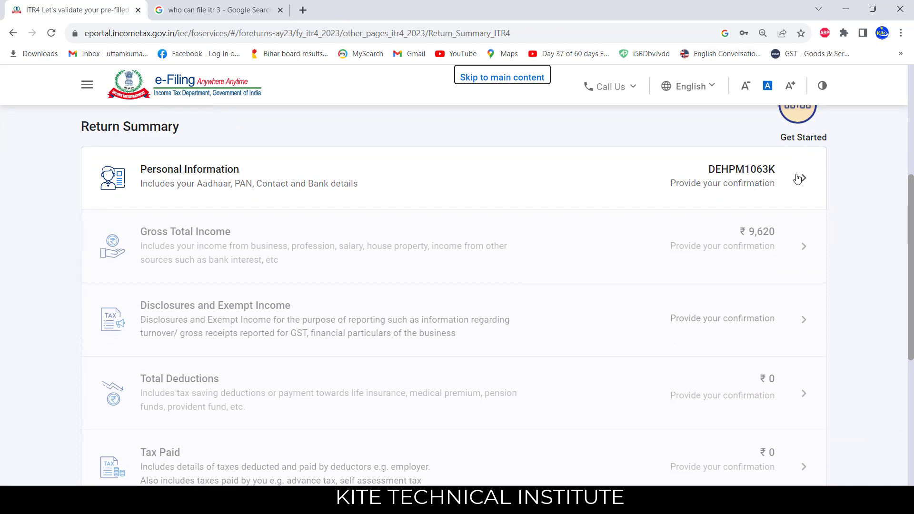
click(724, 186)
scroll(541, 342, down, 3)
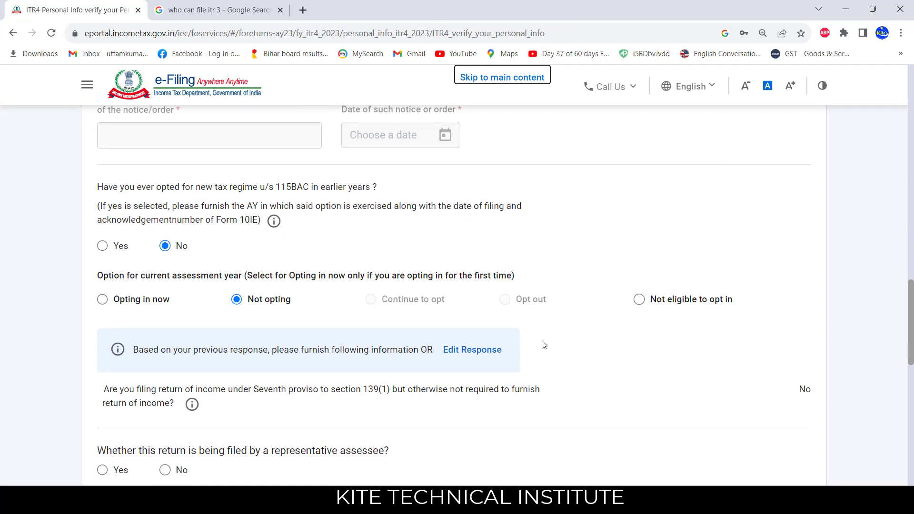
scroll(544, 344, down, 4)
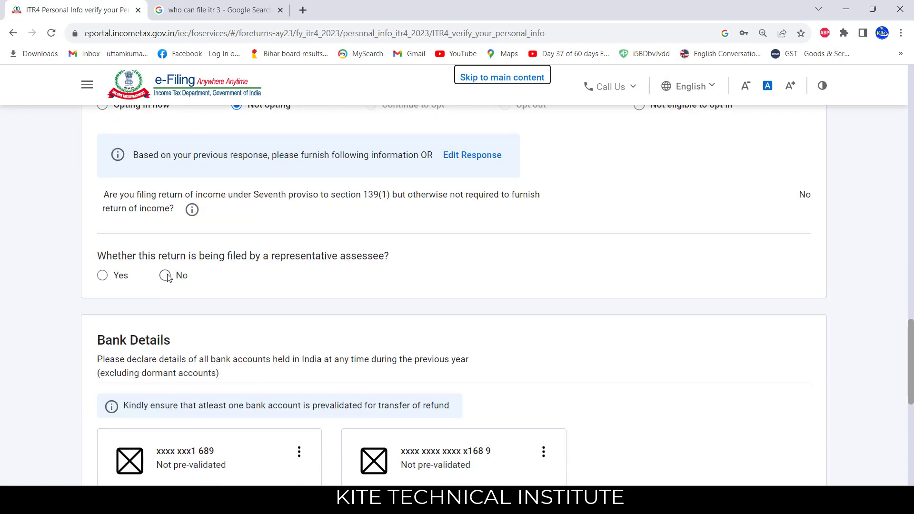
click(165, 276)
- Review the bank accounts selected for refund and confirm the Personal Information section
scroll(216, 287, down, 6)
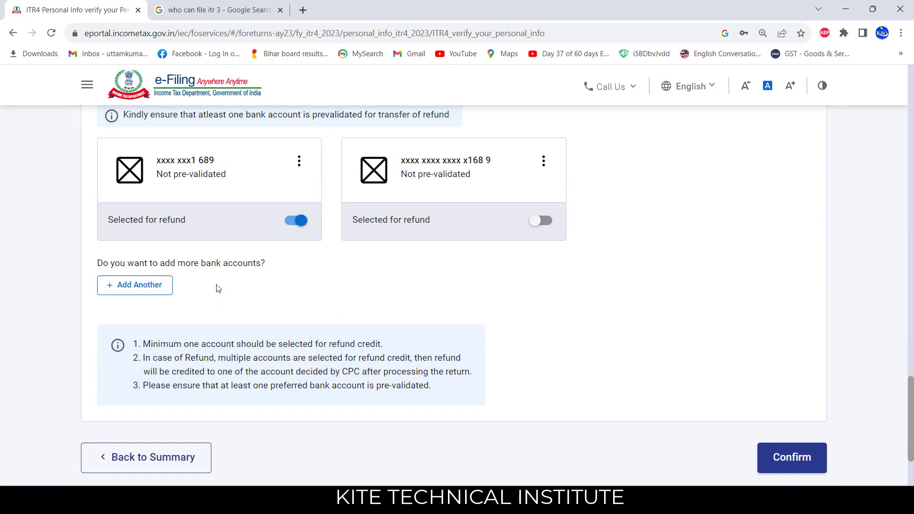
scroll(218, 288, up, 2)
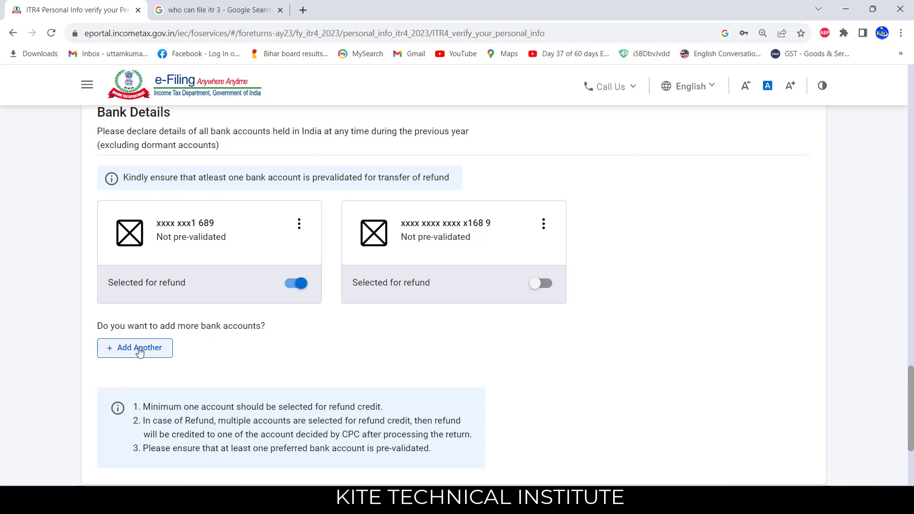
scroll(322, 371, down, 4)
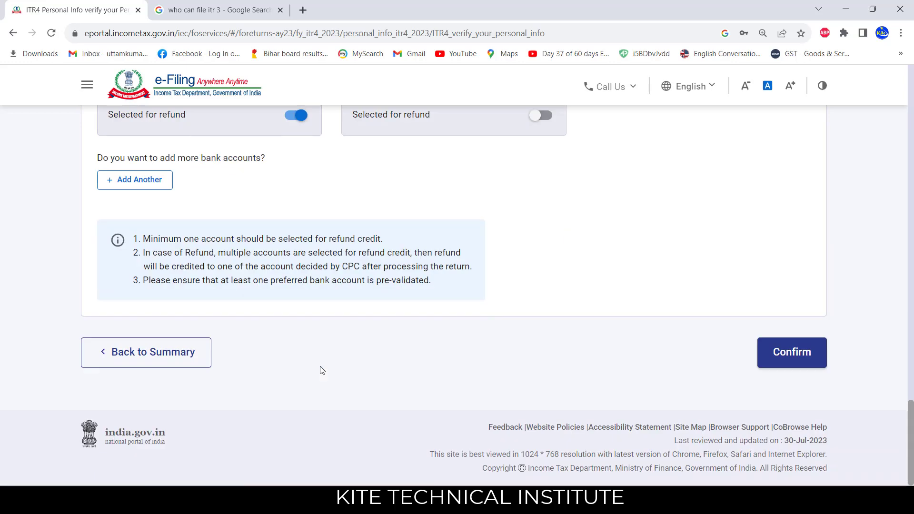
click(767, 357)
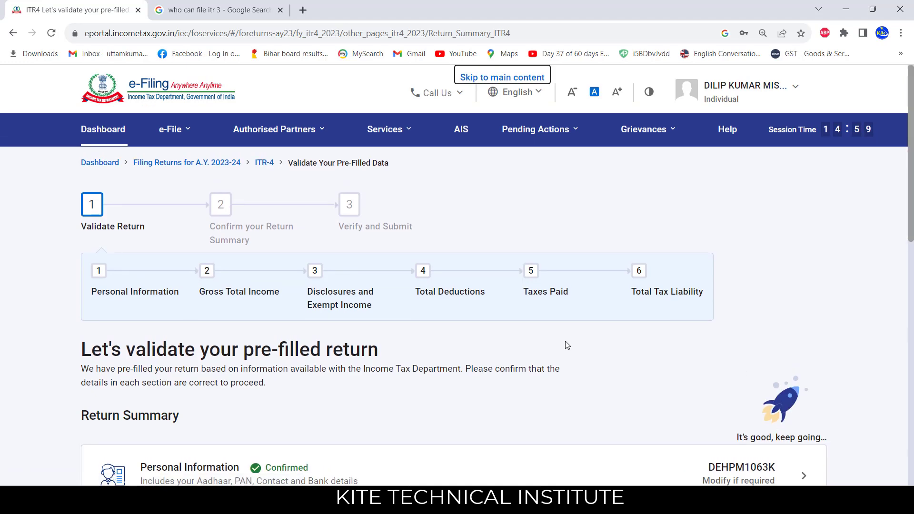
- Open the Gross Total Income section and skip the salary exemption questions, confirming the skip
scroll(566, 346, down, 6)
scroll(566, 345, up, 1)
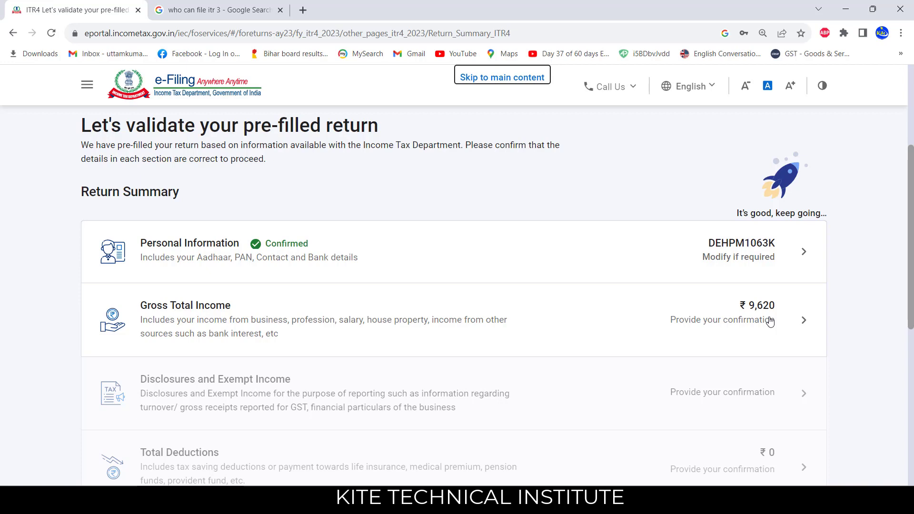
click(756, 320)
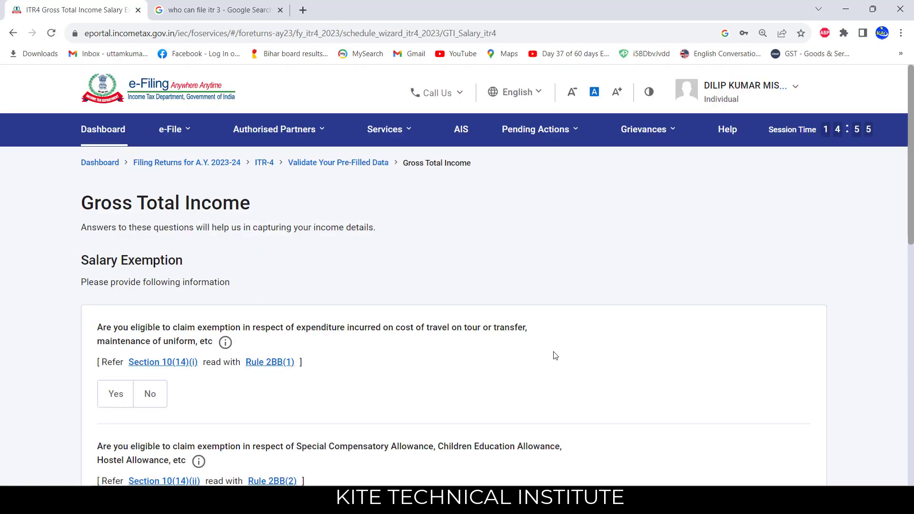
scroll(555, 355, down, 10)
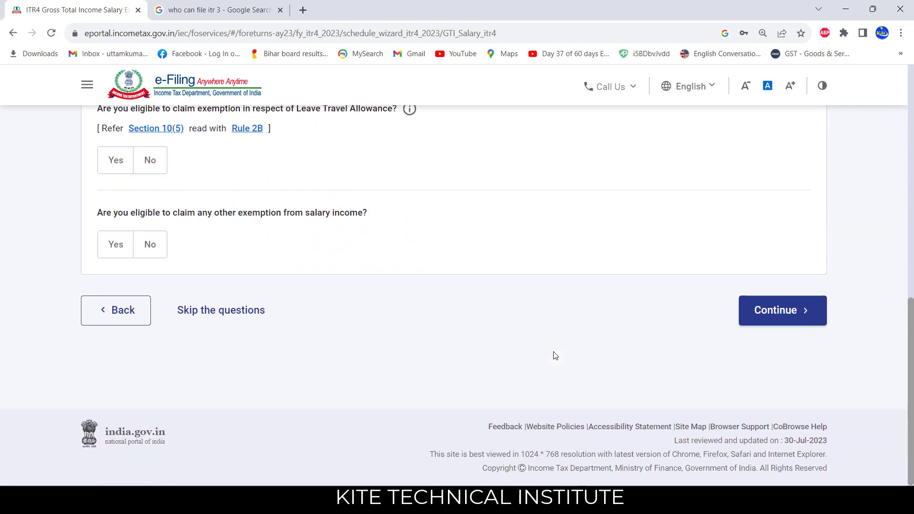
scroll(555, 355, up, 3)
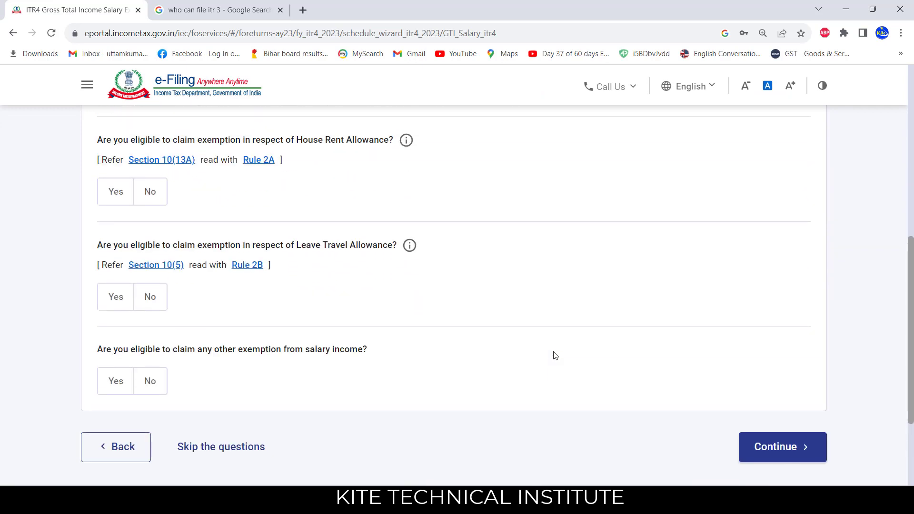
click(191, 448)
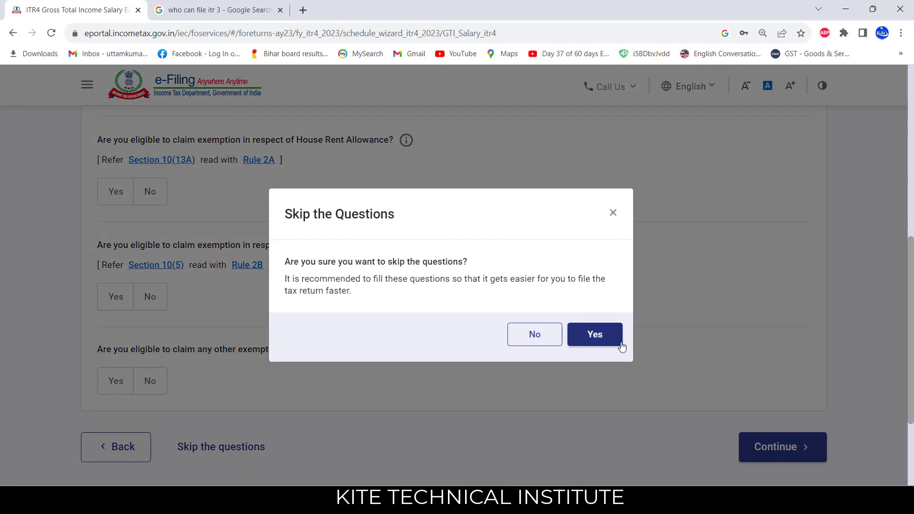
click(599, 339)
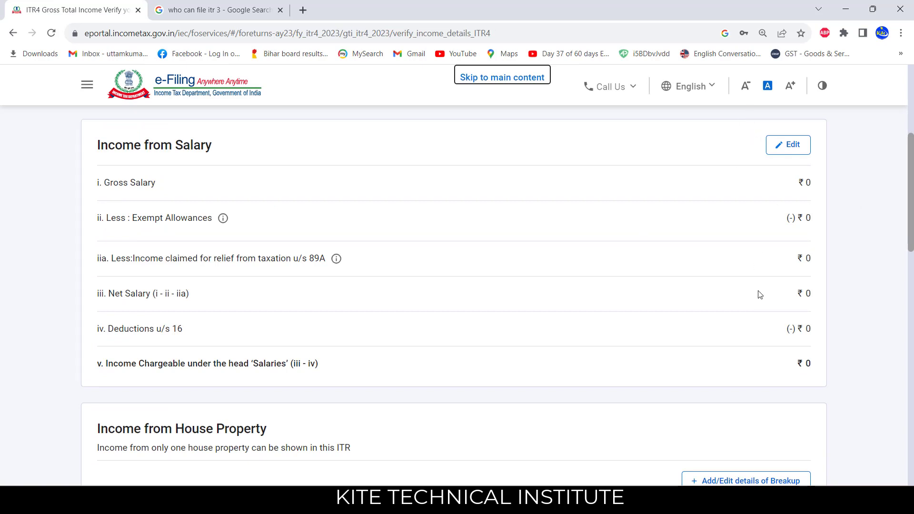
- Start adding details under Income from Business or Profession and select the listed business with code 09028-Retail sale of other products n.e.c
scroll(759, 295, down, 3)
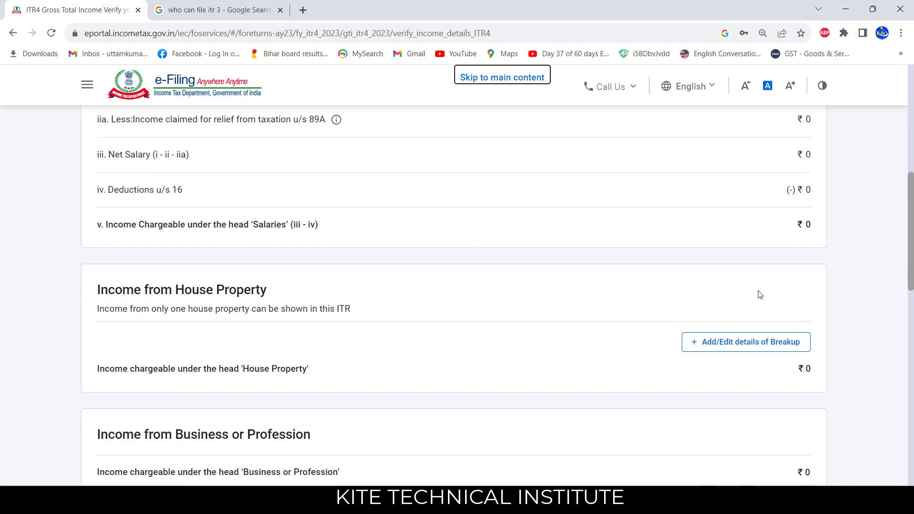
scroll(718, 333, down, 5)
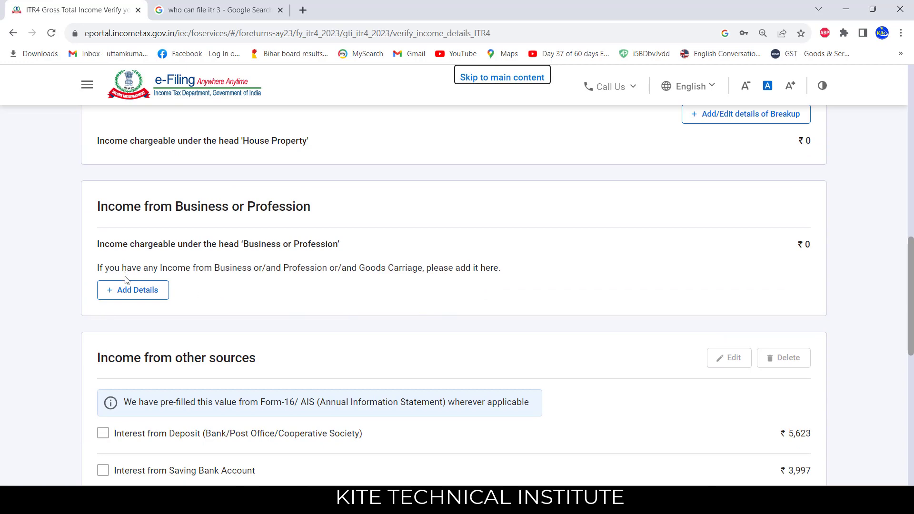
scroll(247, 302, down, 3)
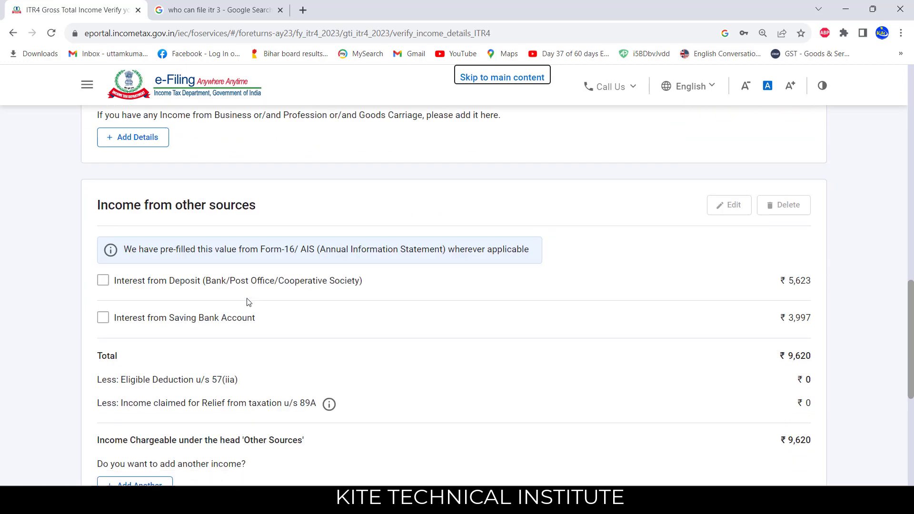
scroll(247, 302, up, 3)
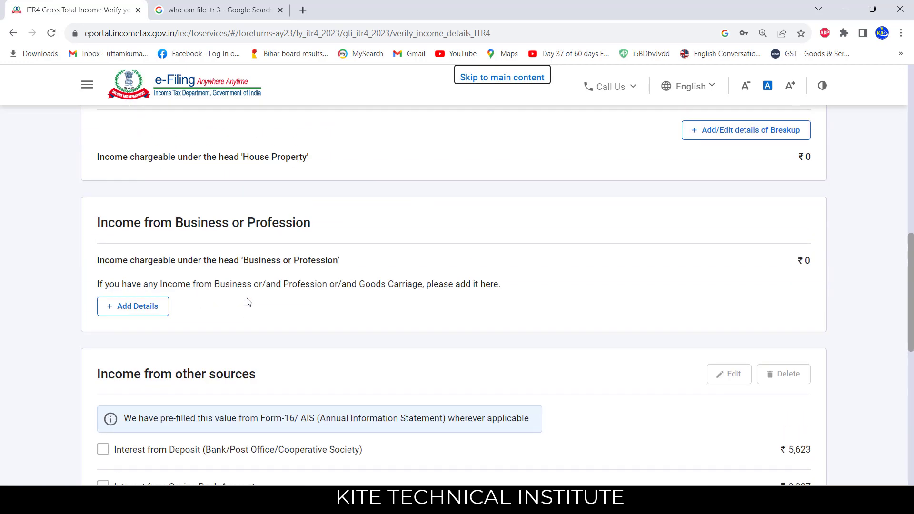
click(108, 310)
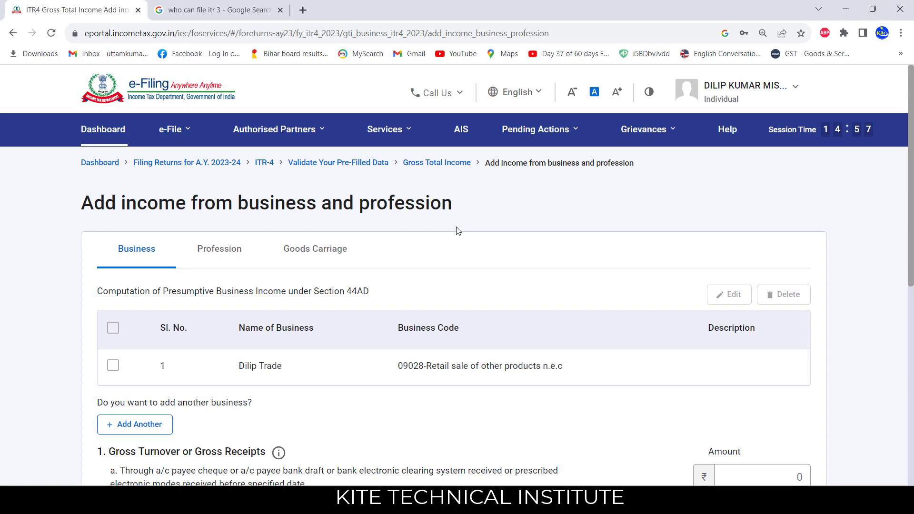
click(113, 366)
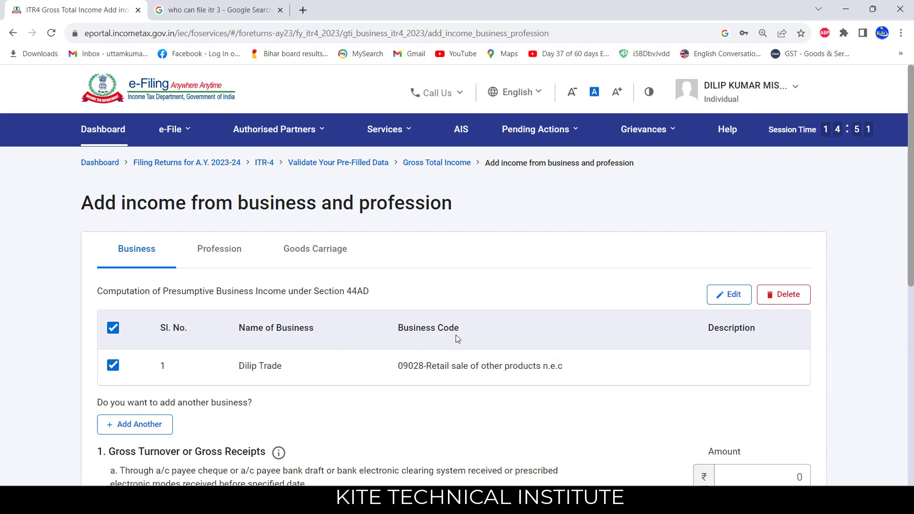
- Enter gross receipts of 1,60,000 through bank modes and 12,00,000 through any other mode, with presumptive income of 16,000 and 4,39,000
scroll(456, 338, down, 5)
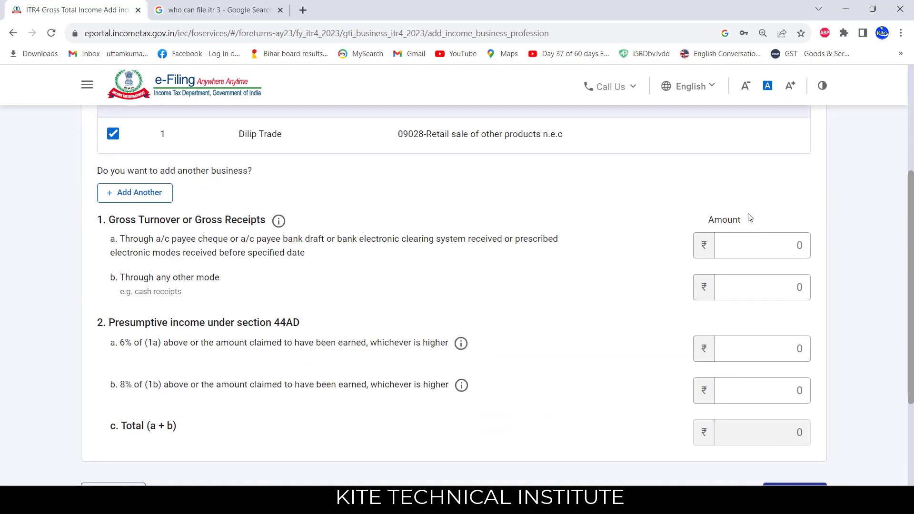
click(759, 246)
text(1600)
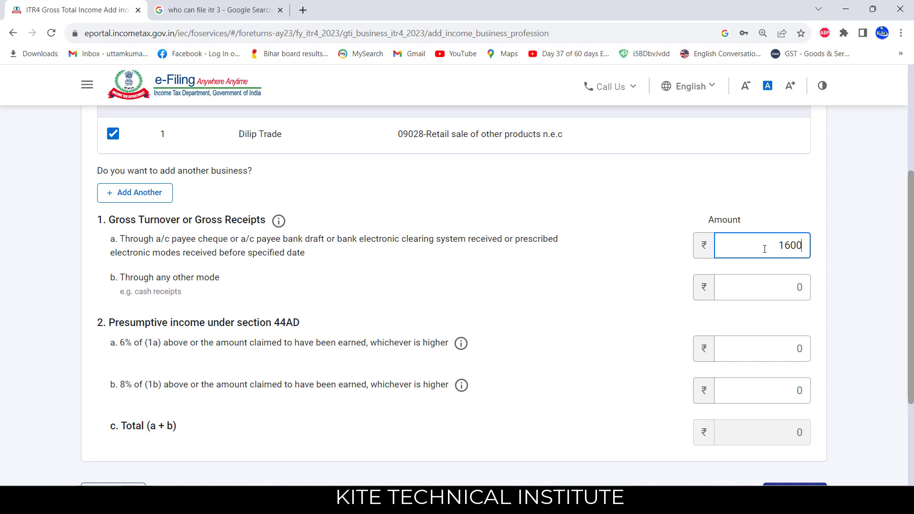
text(00)
click(797, 288)
text(1200)
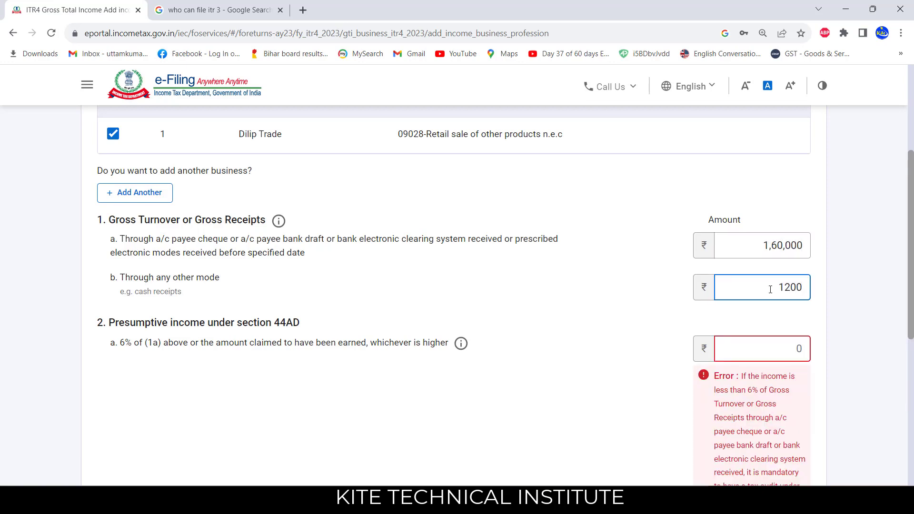
text(00,000)
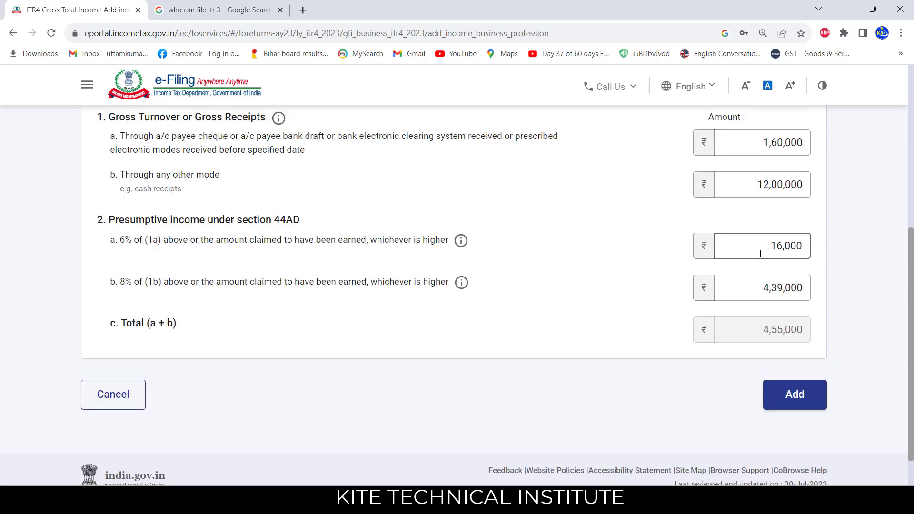
- Set the presumptive income at 8% under section 44AD to 4,29,000
click(759, 247)
drag(774, 246, 805, 249)
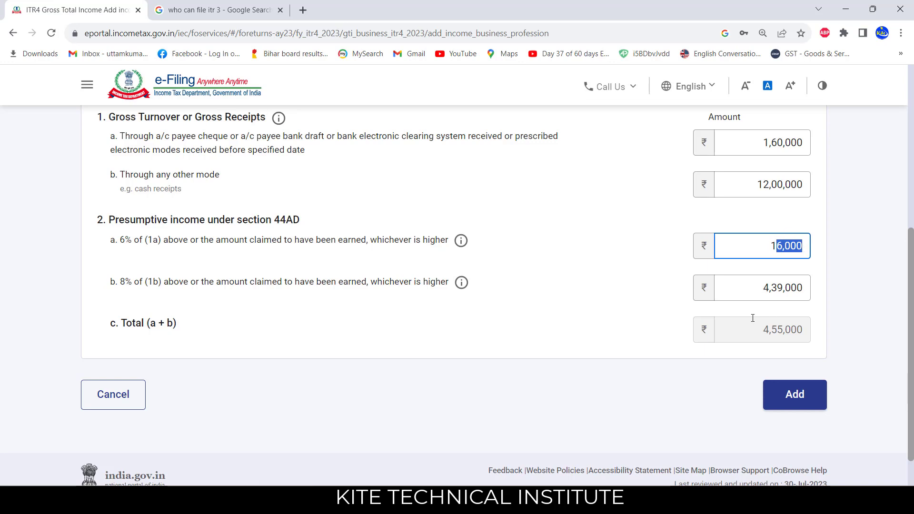
click(776, 288)
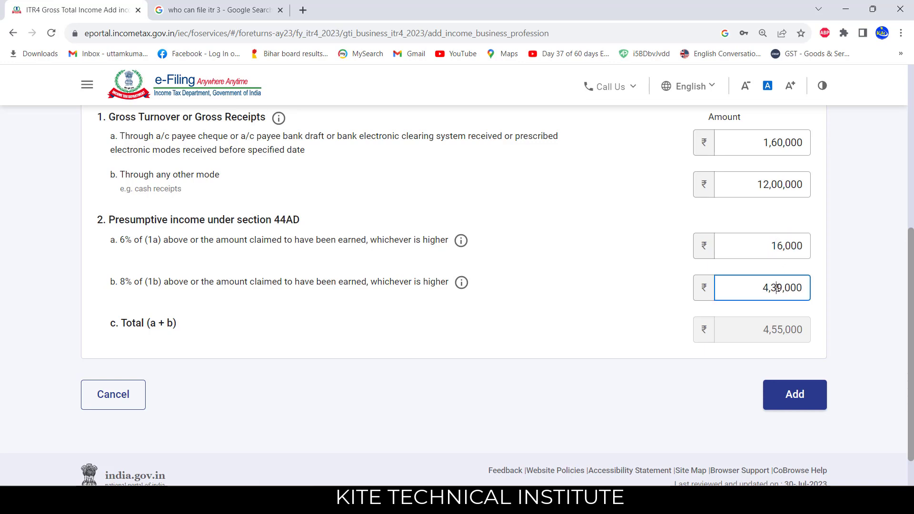
key(BackSpace)
text(2)
click(684, 313)
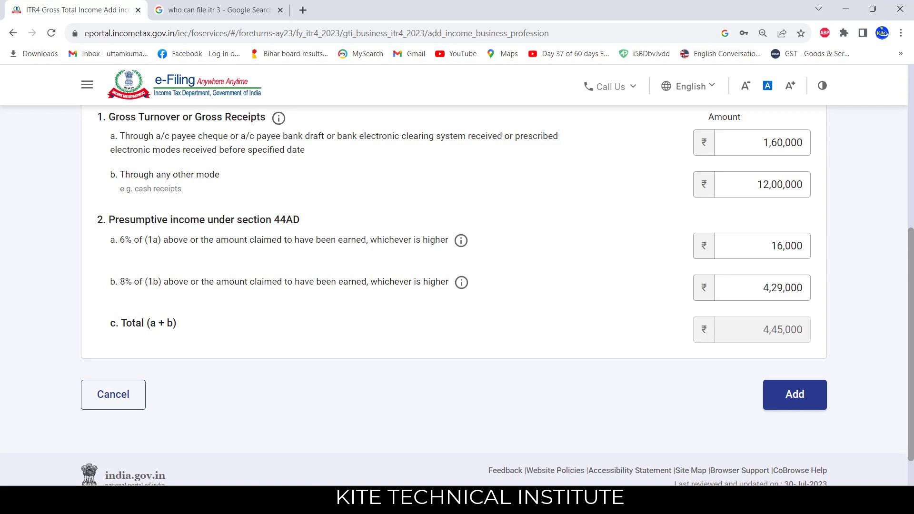
- Check the net profit in the Excel Profit & Loss sheet, set the 8% presumptive income to 4,29,900 in the return and add the business income
click(569, 500)
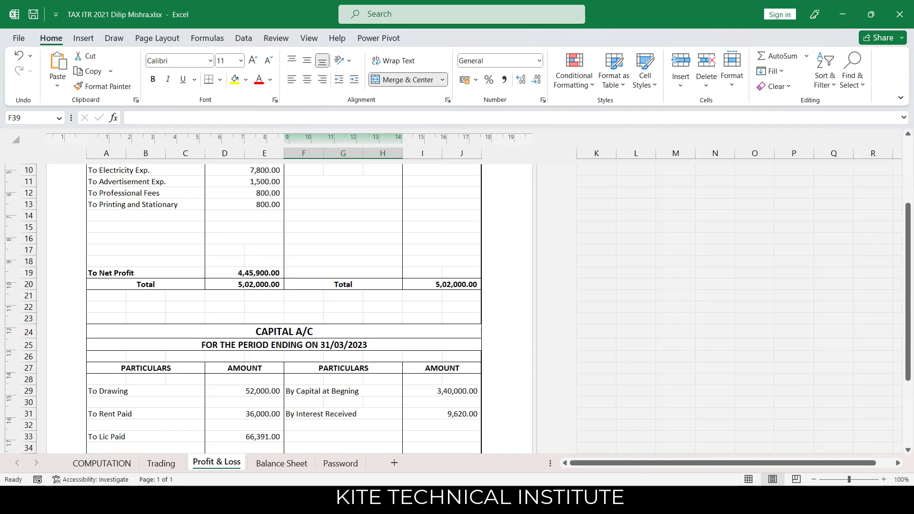
click(635, 500)
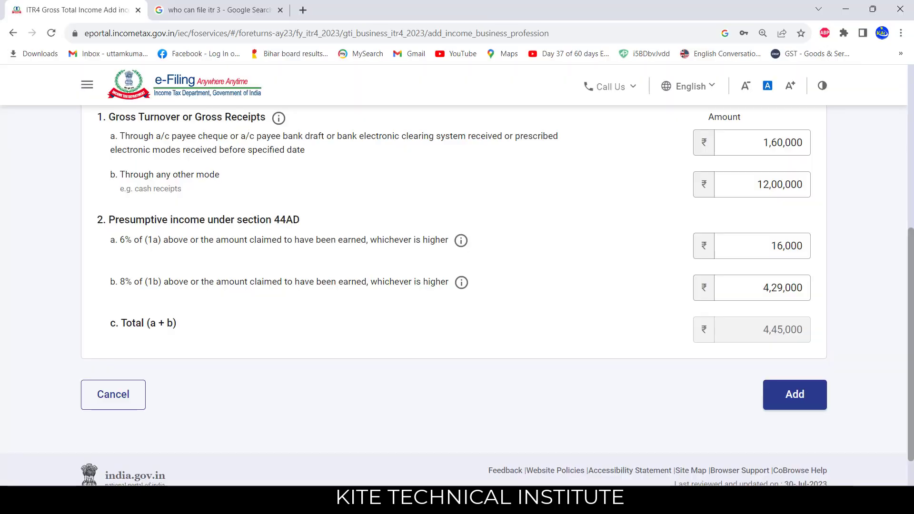
click(790, 287)
key(BackSpace)
text(9)
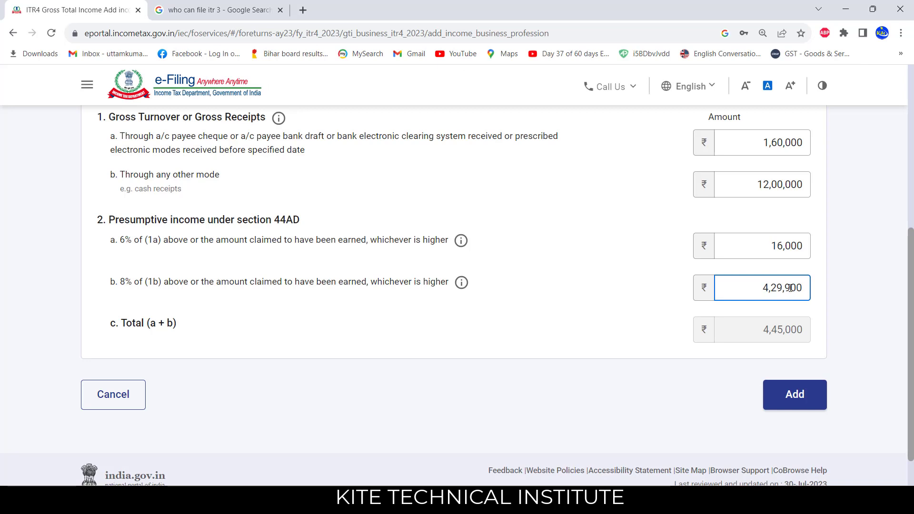
click(607, 298)
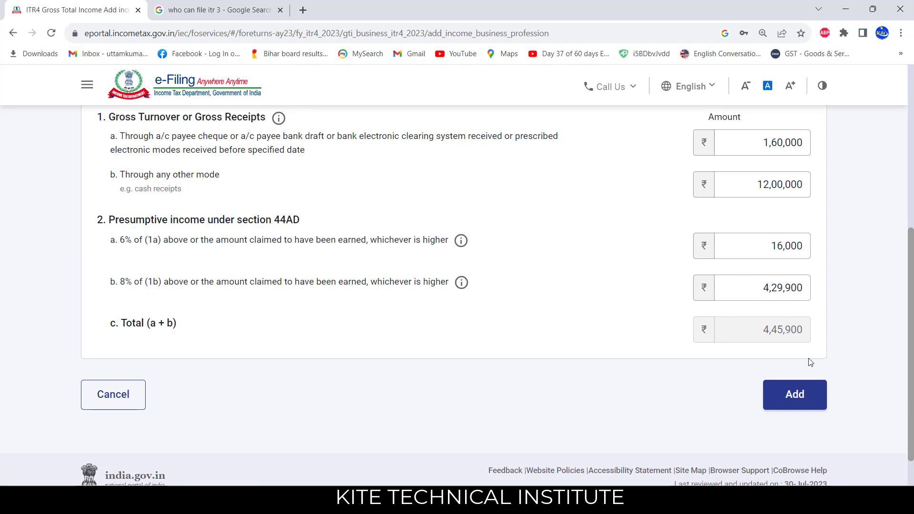
click(781, 401)
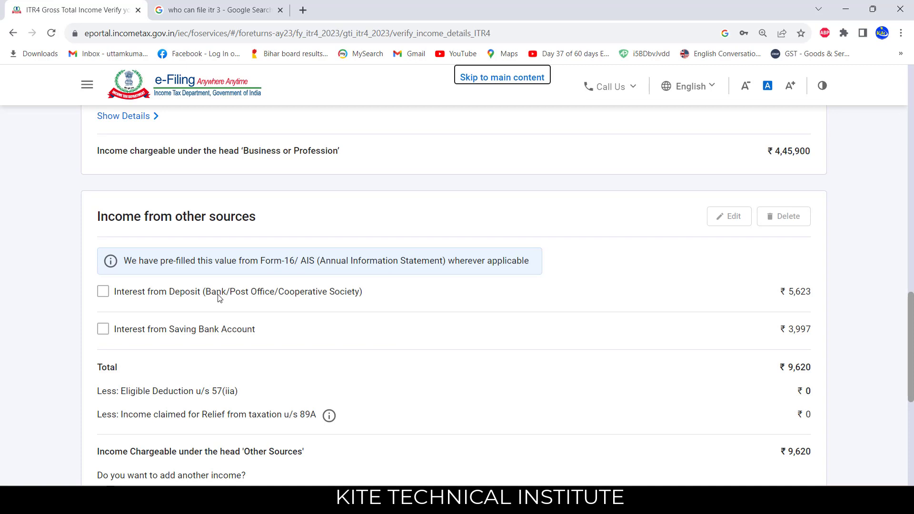
- Under Income from other sources, select both Interest from Deposit and Interest from Saving Bank Account
click(104, 293)
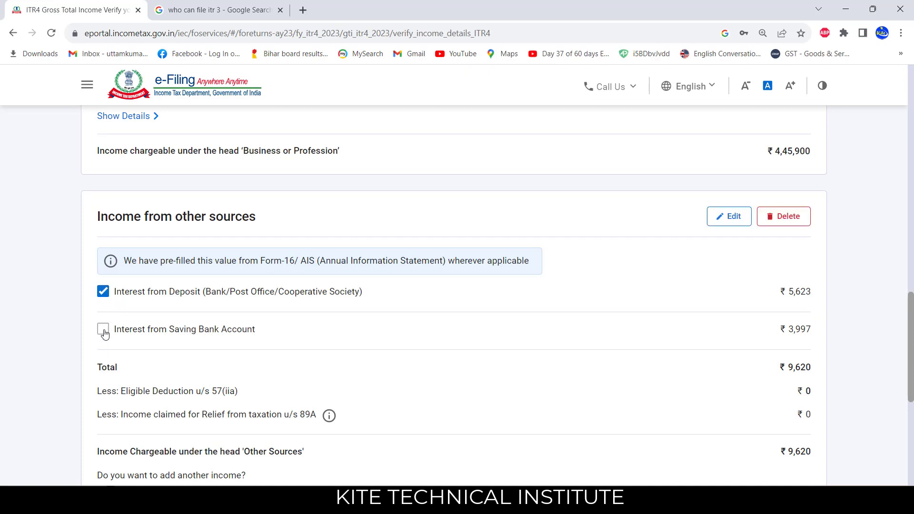
click(104, 334)
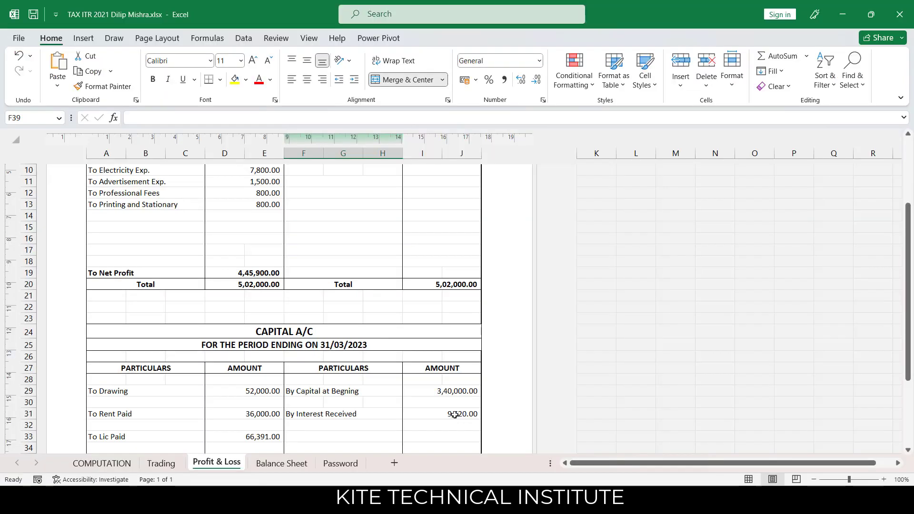
- Compare the interest received and net profit in the Excel Profit & Loss sheet's capital account with the incomes declared in the return
click(454, 413)
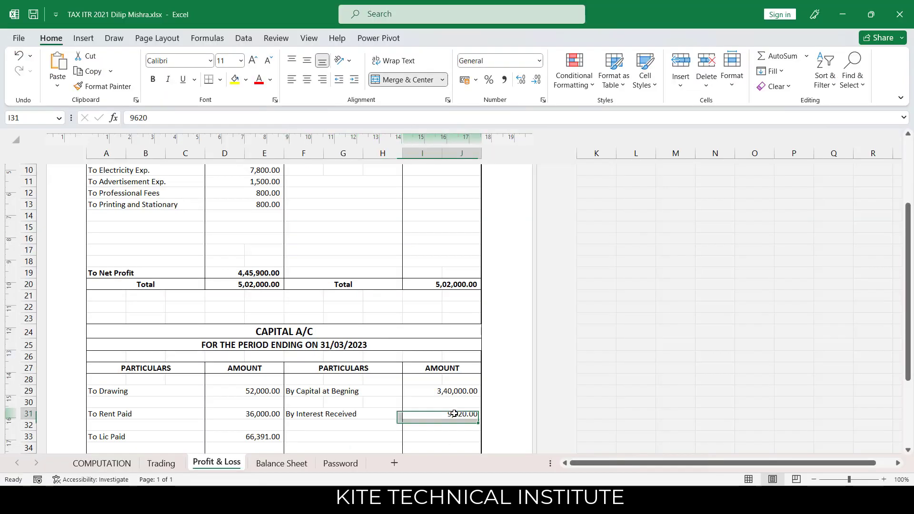
double_click(464, 413)
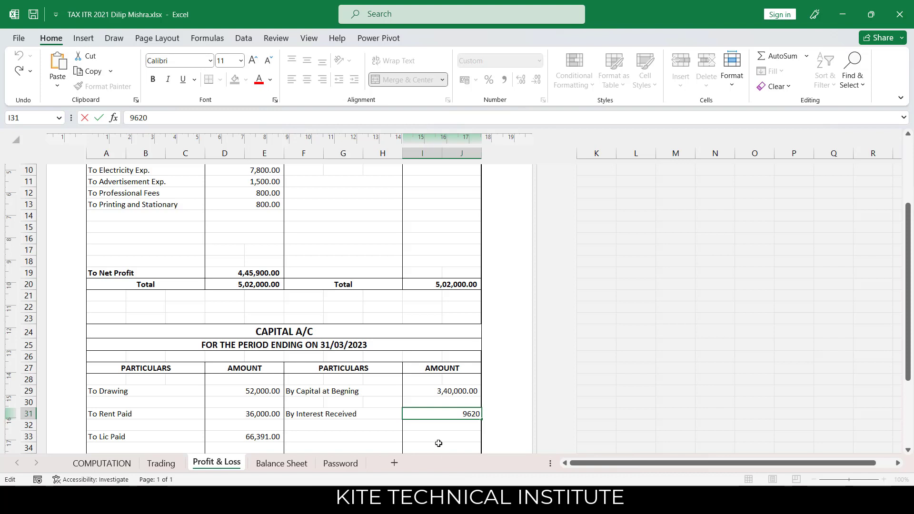
key(Return)
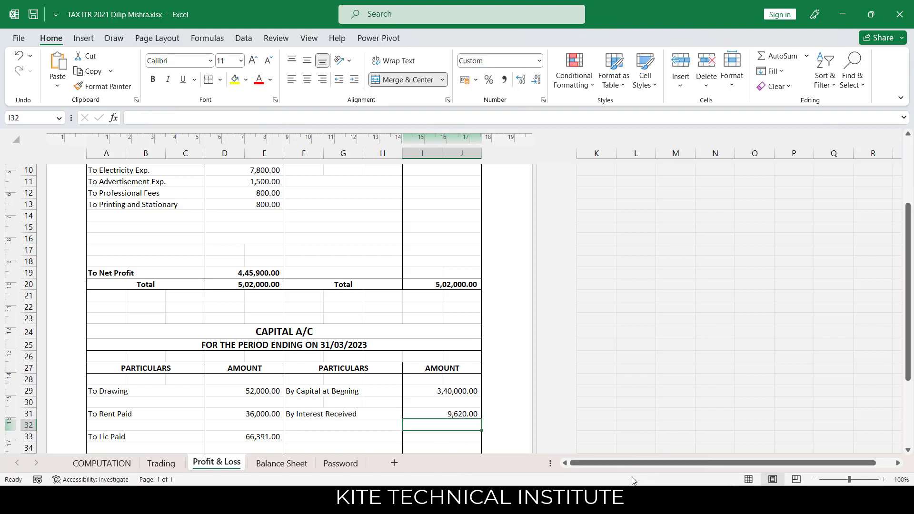
click(562, 500)
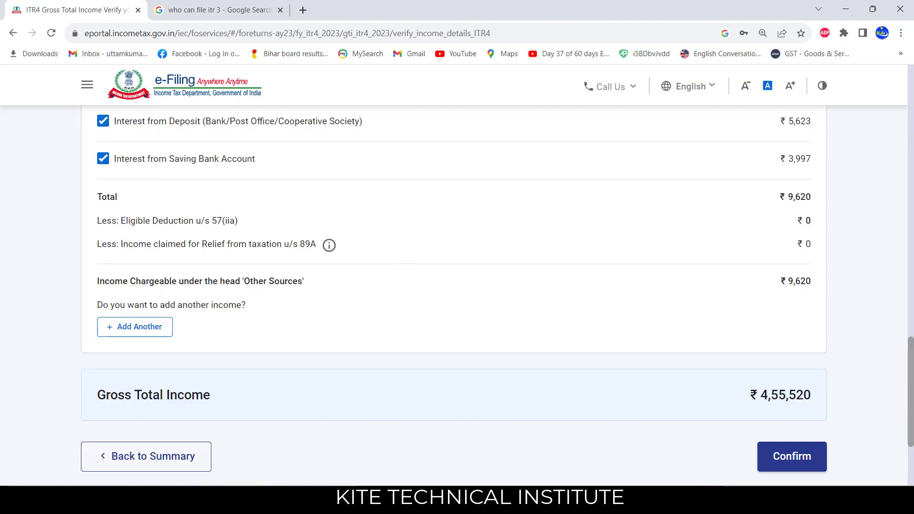
click(541, 500)
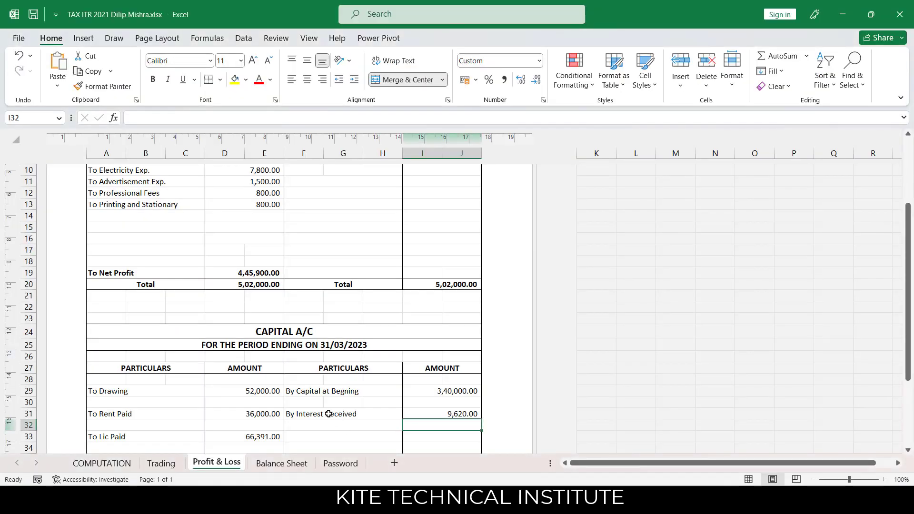
scroll(328, 414, down, 1)
scroll(328, 414, down, 3)
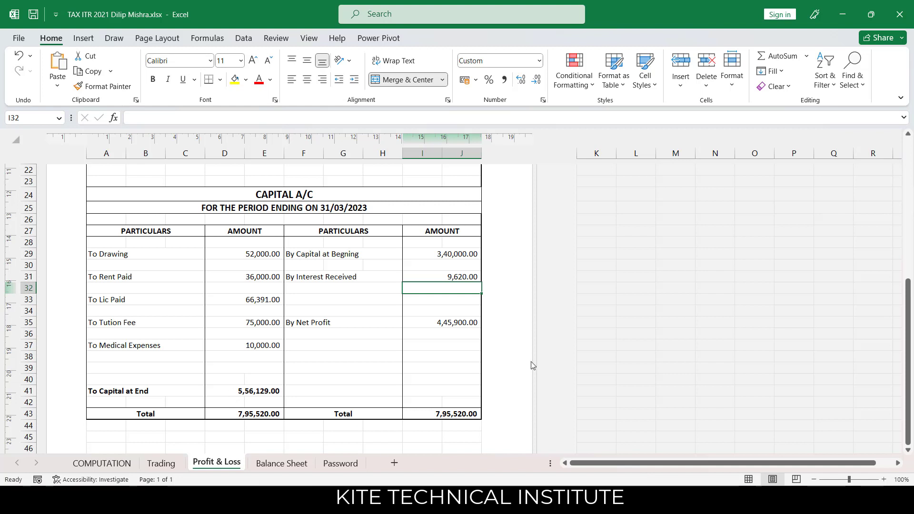
click(437, 324)
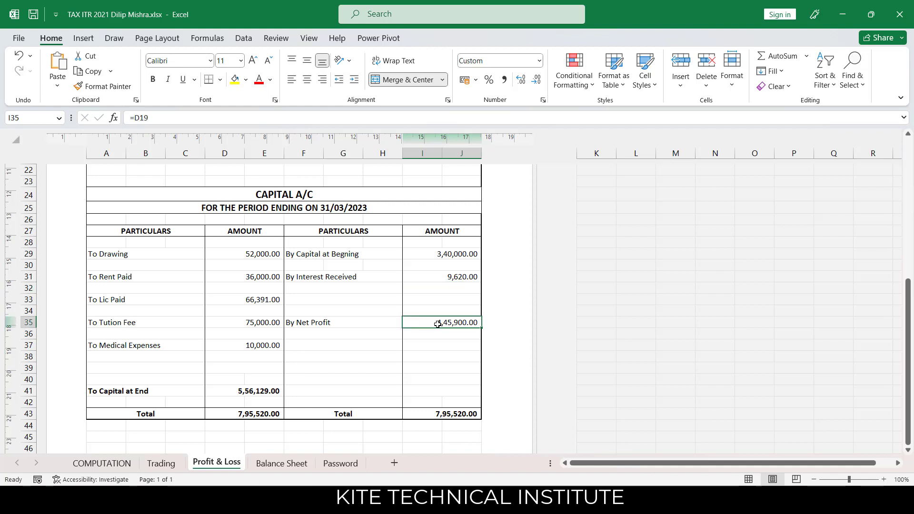
- Back in the return, declare any other income of 1,20,000 under Income from Other Sources, using the puja path amount in the Excel computation sheet
key(alt+Tab)
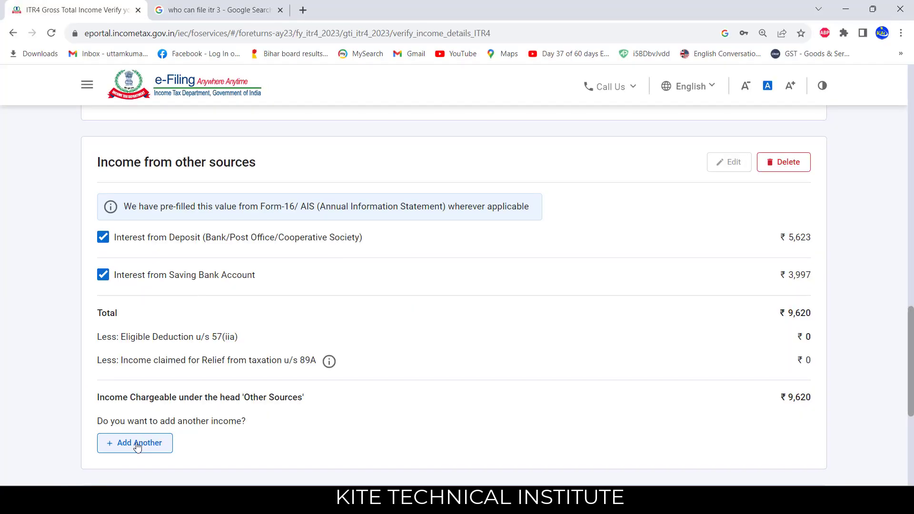
click(137, 443)
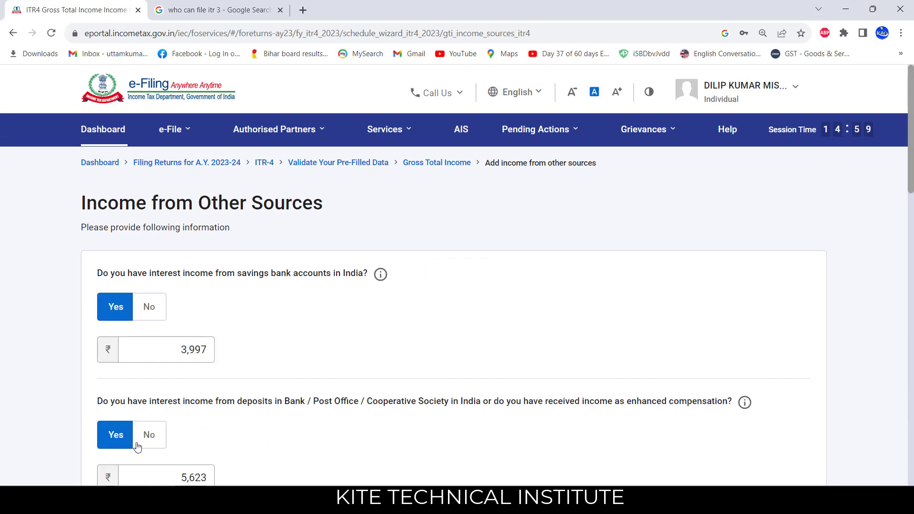
scroll(137, 448, down, 10)
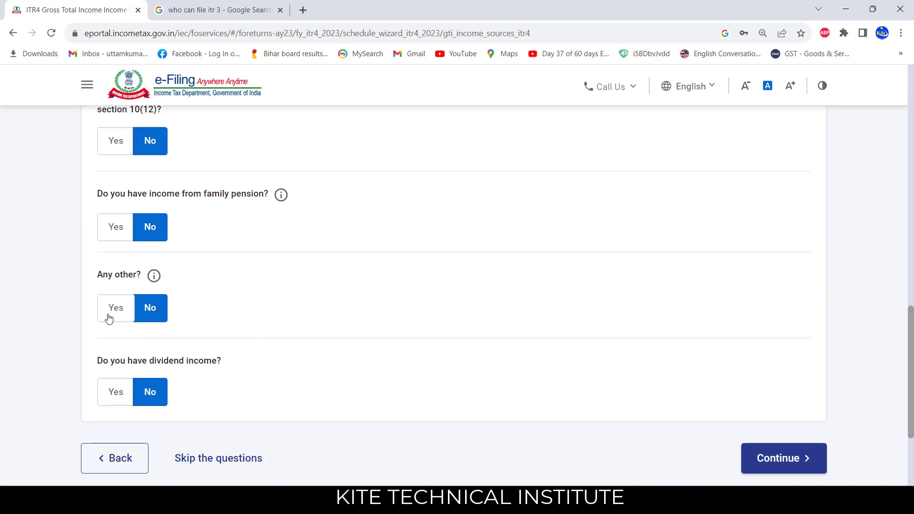
click(109, 319)
click(149, 352)
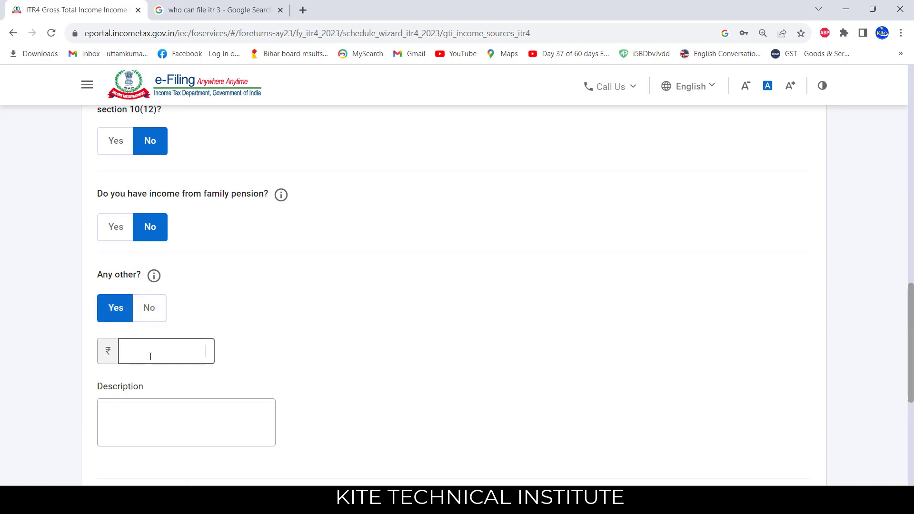
click(602, 500)
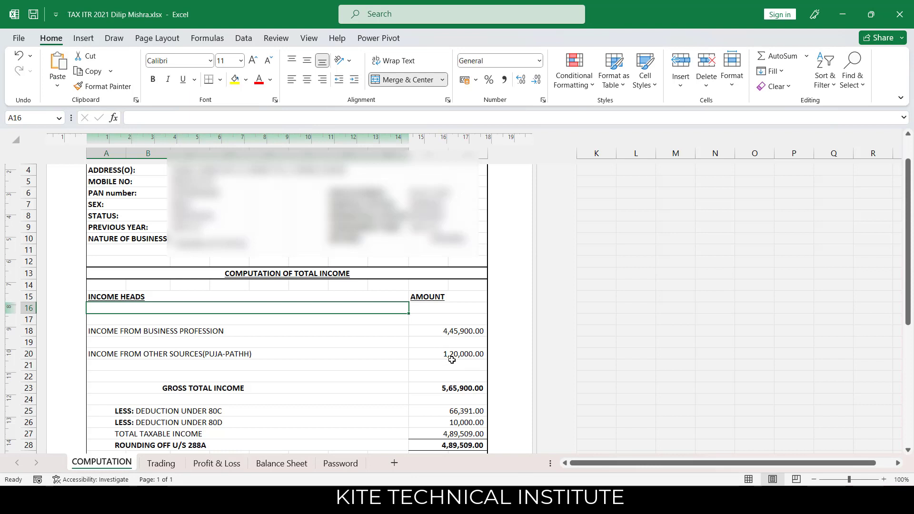
key(alt+Tab)
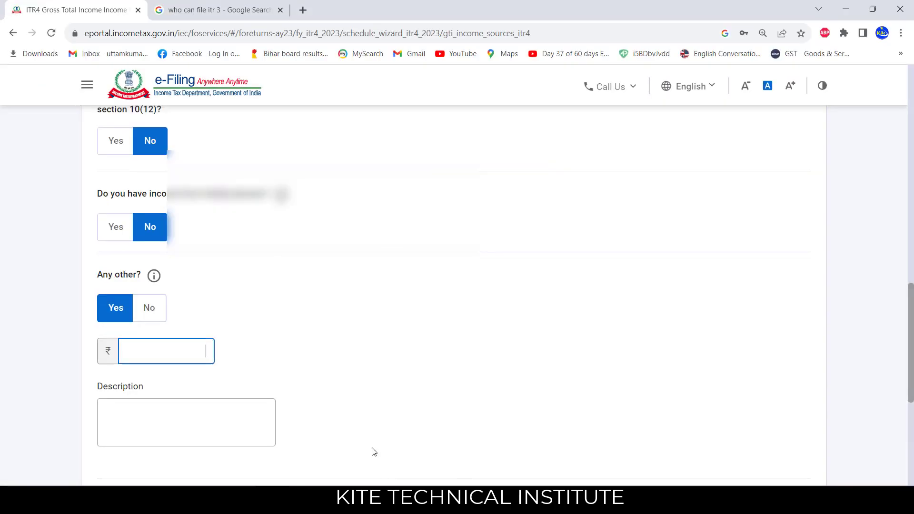
text(1,20,)
text(00)
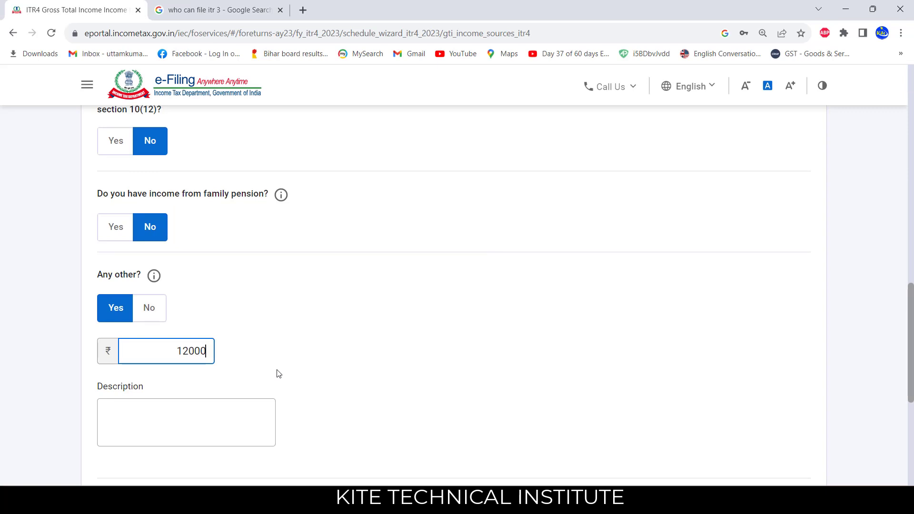
text(0)
- Enter FROM PUJA PATH as the description of the other income and continue past the other-sources questions
click(123, 421)
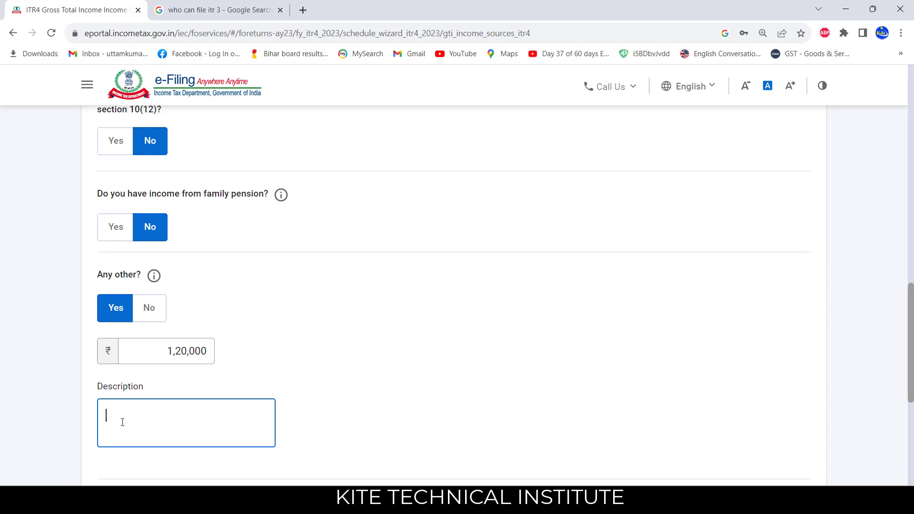
text(p)
key(BackSpace)
text(FROM PUJA PATH)
scroll(346, 341, down, 4)
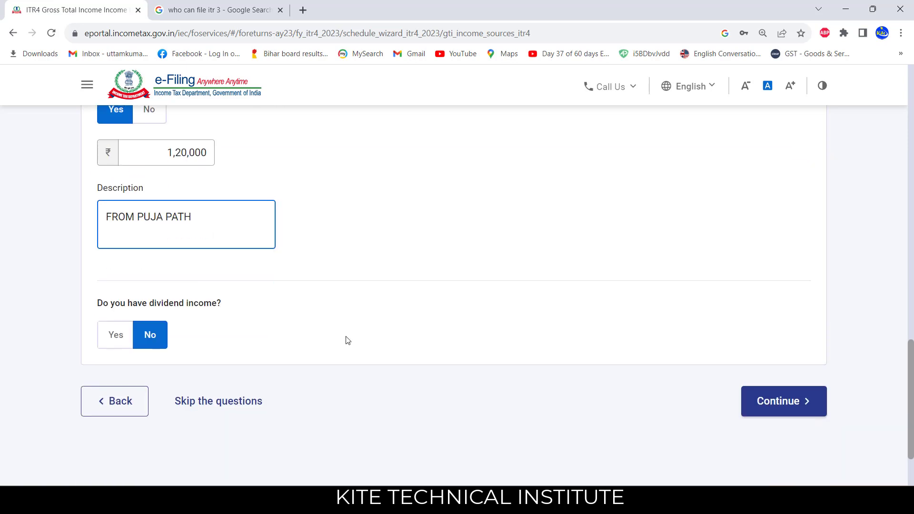
click(765, 401)
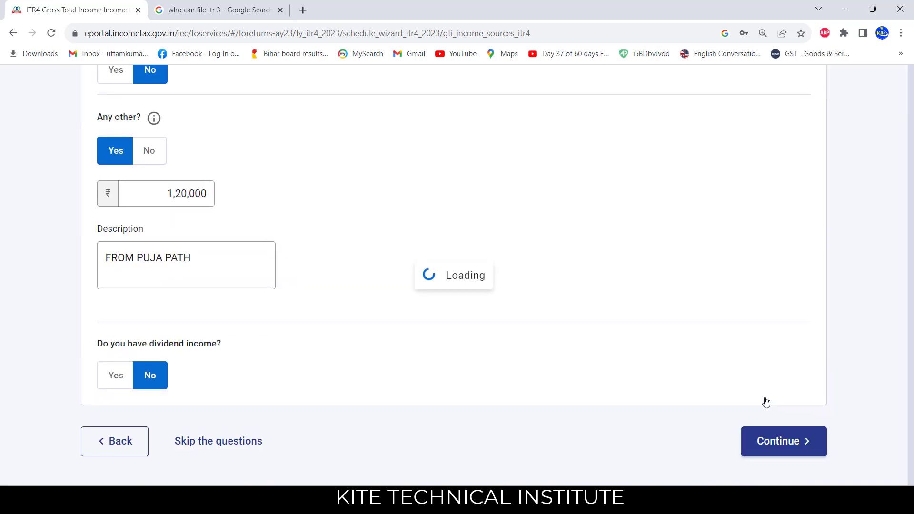
- Switch to the Excel COMPUTATION sheet and enter INTEREST + DEPOSIT INCOME with an amount of 9620 in row 19
scroll(827, 372, down, 12)
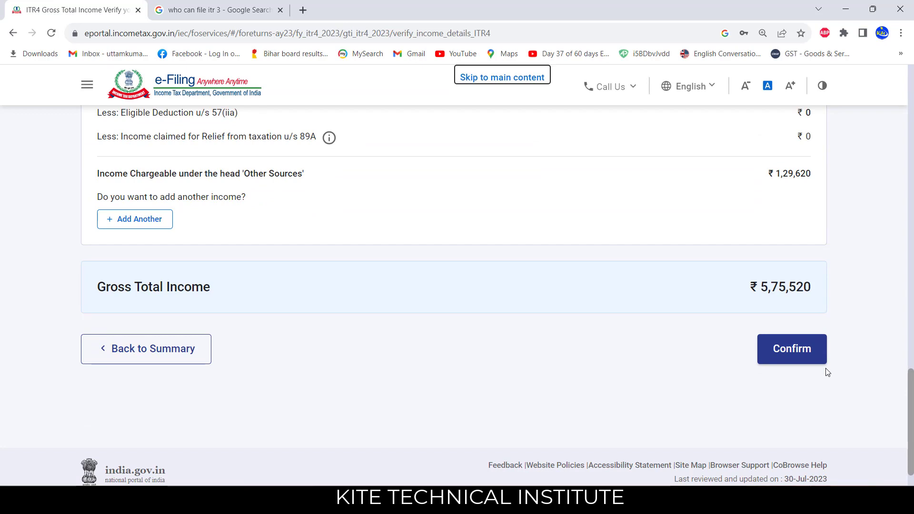
key(alt+Tab)
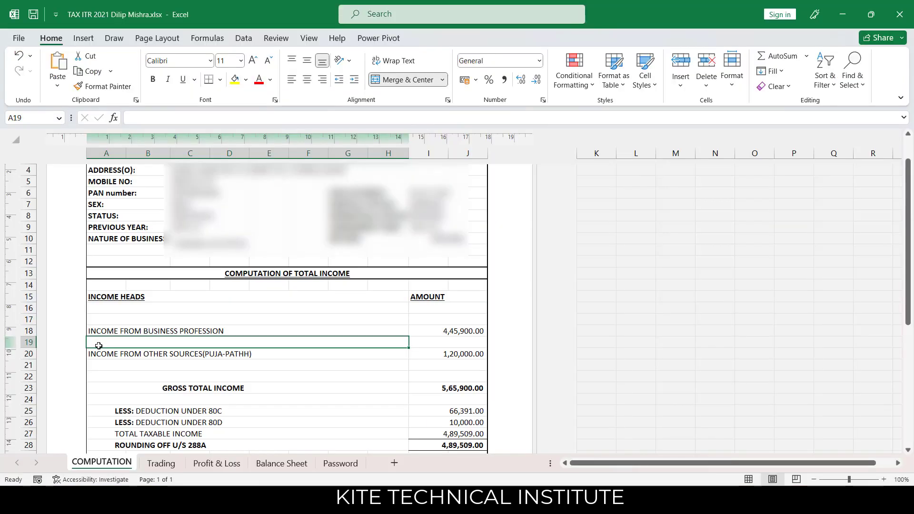
text(b)
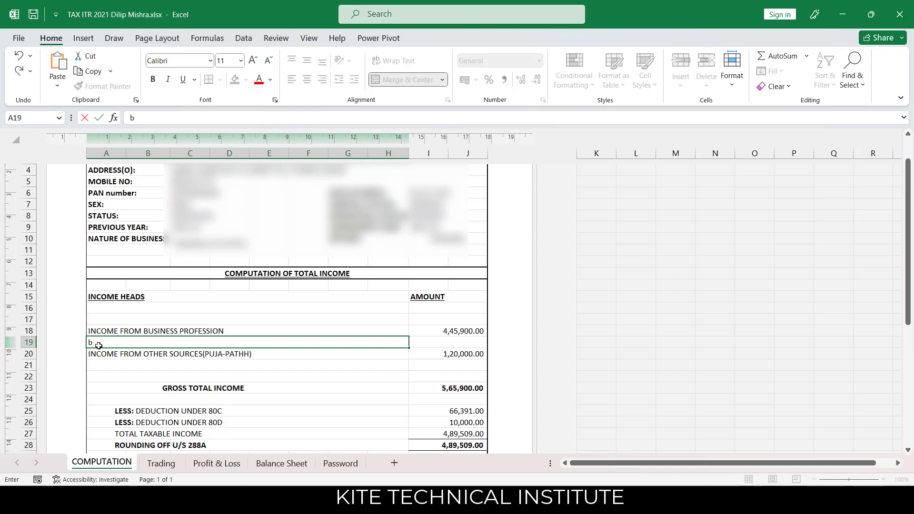
key(BackSpace)
text(INTEREST + DEPOSI)
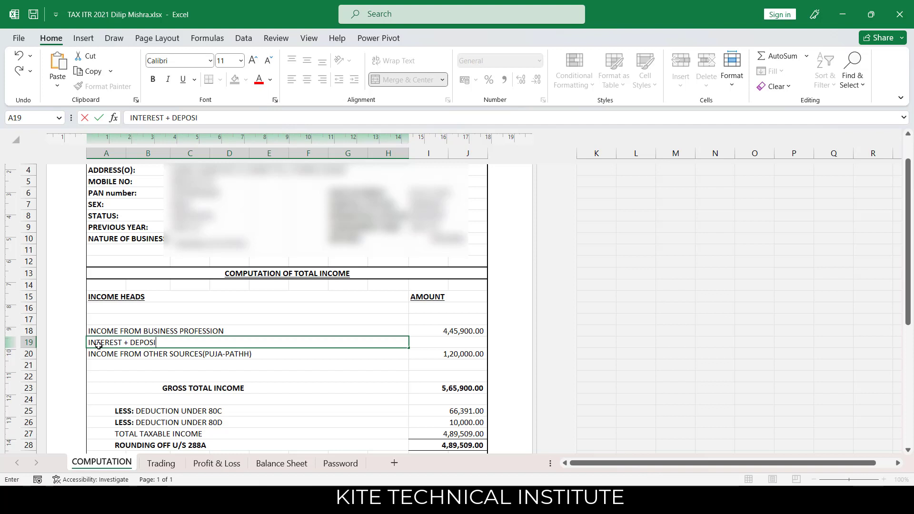
text(T INCOME)
click(436, 341)
text(9620)
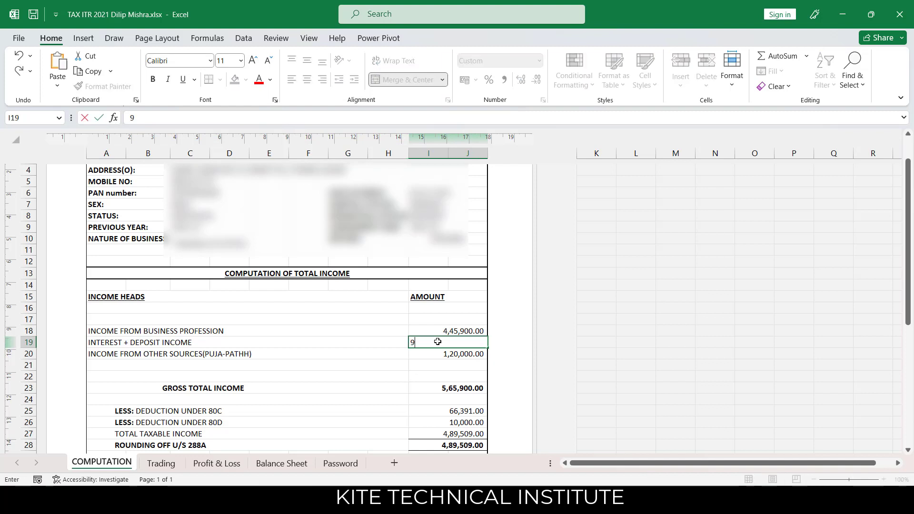
click(332, 380)
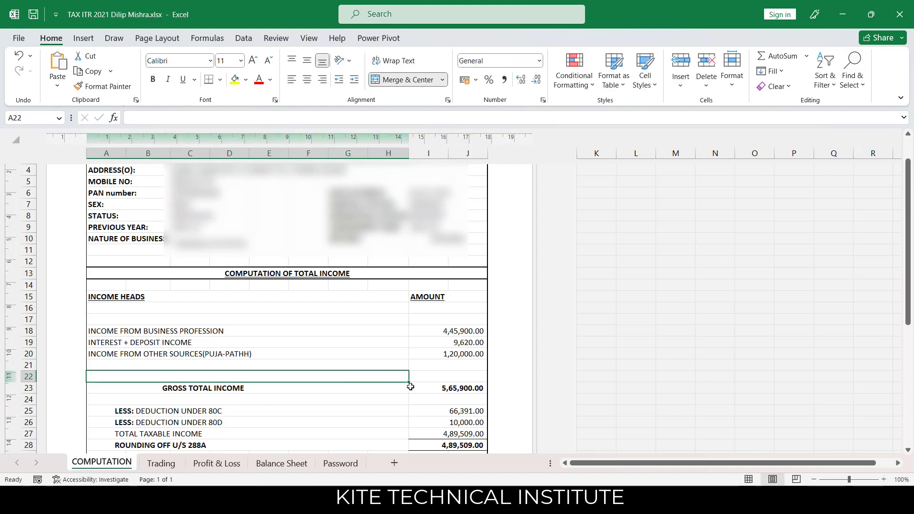
- Change the gross total income formula in I23 to =I18+I19+I20 so it includes the interest income
click(443, 391)
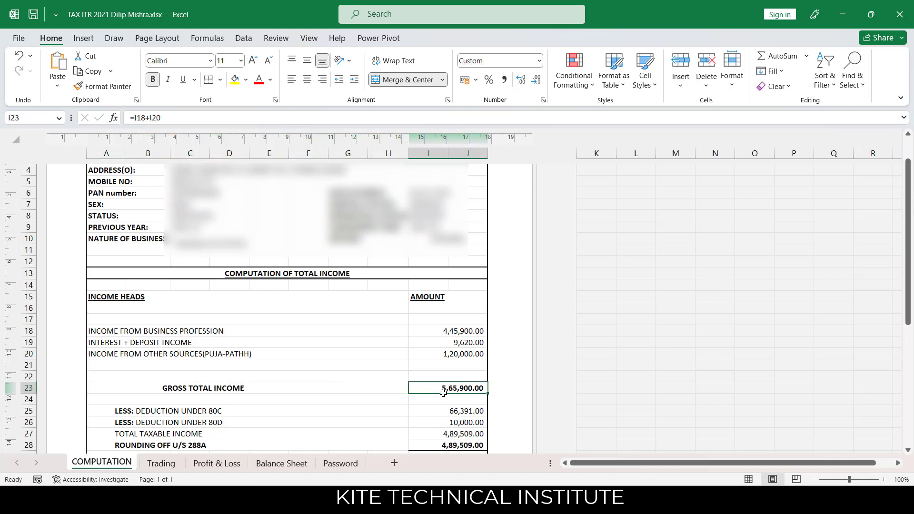
click(177, 117)
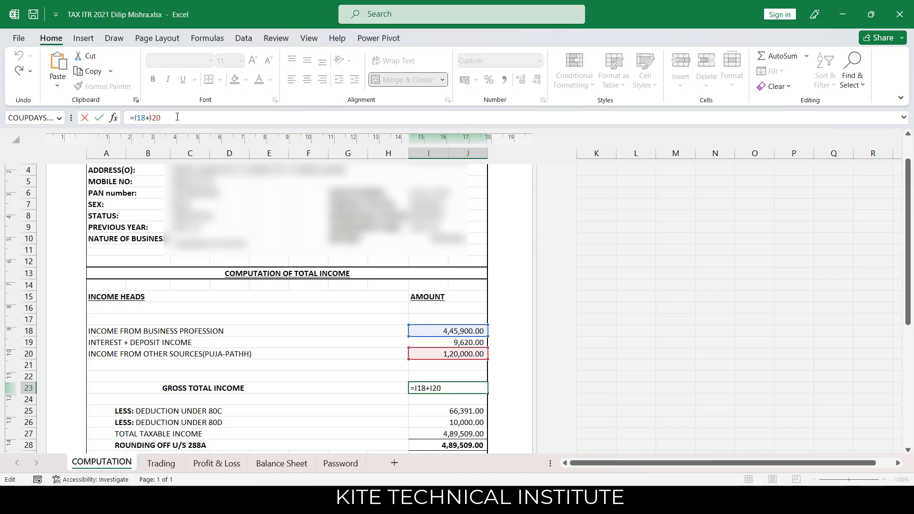
text(I)
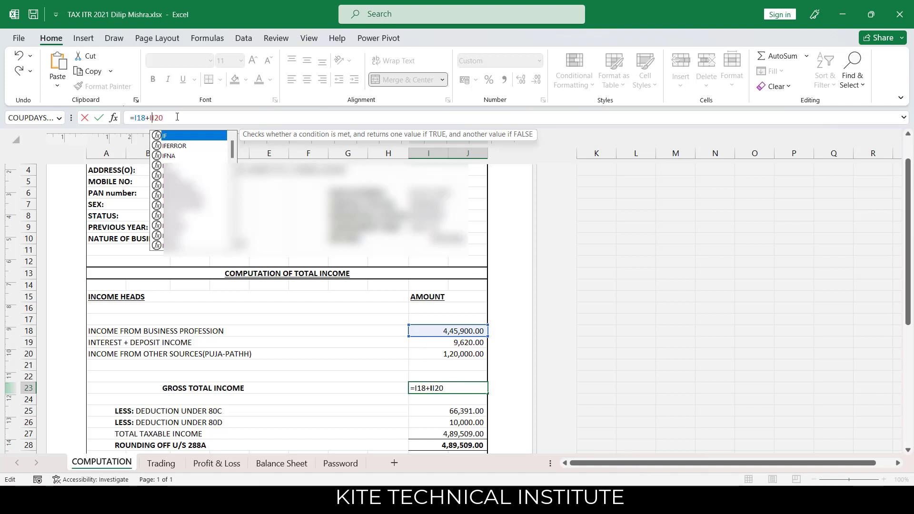
text(19+)
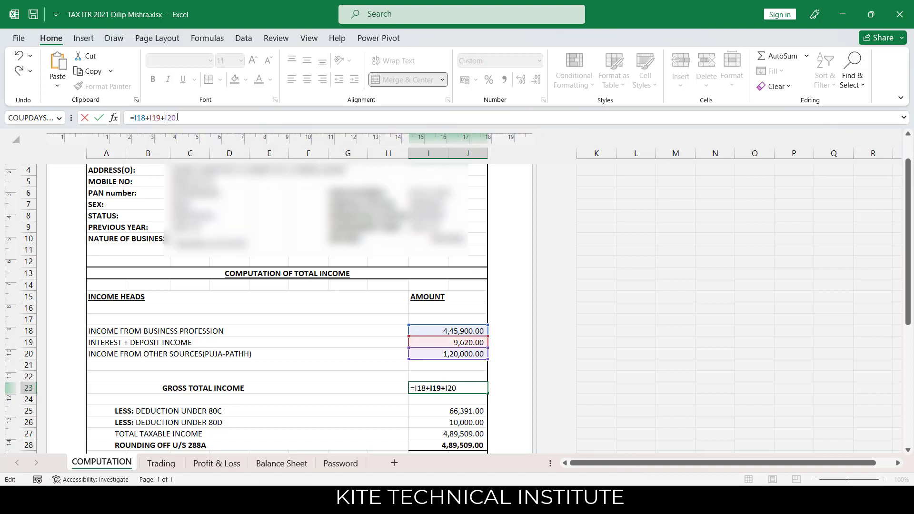
key(Return)
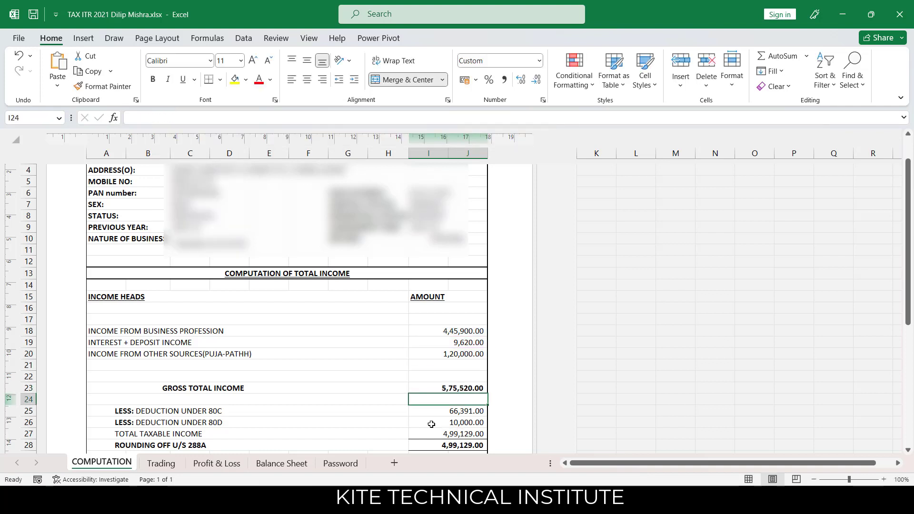
click(424, 386)
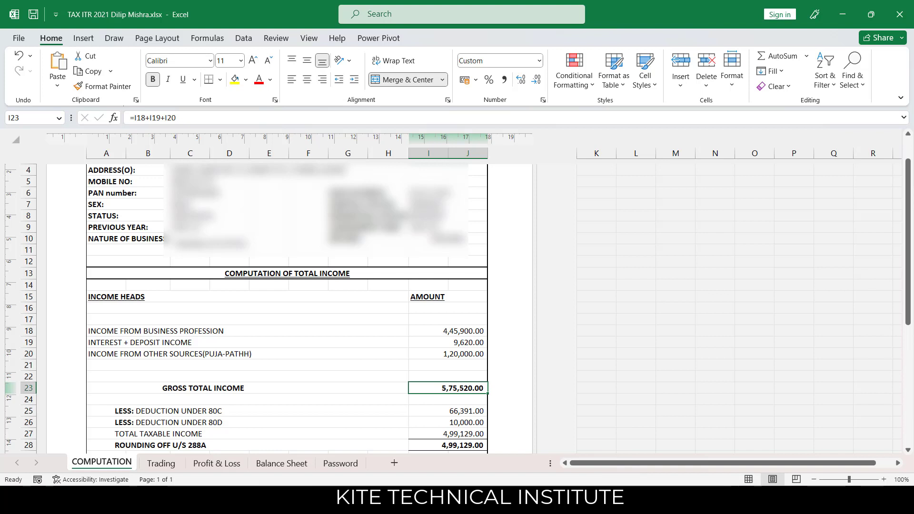
- Confirm the gross total income in the return and start adding the business's financial particulars under Disclosures and Exempt Income
click(613, 499)
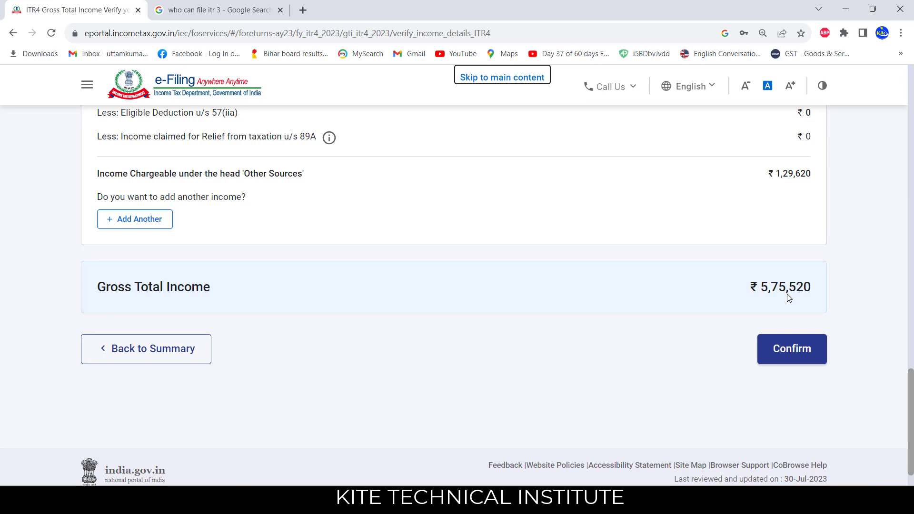
click(794, 356)
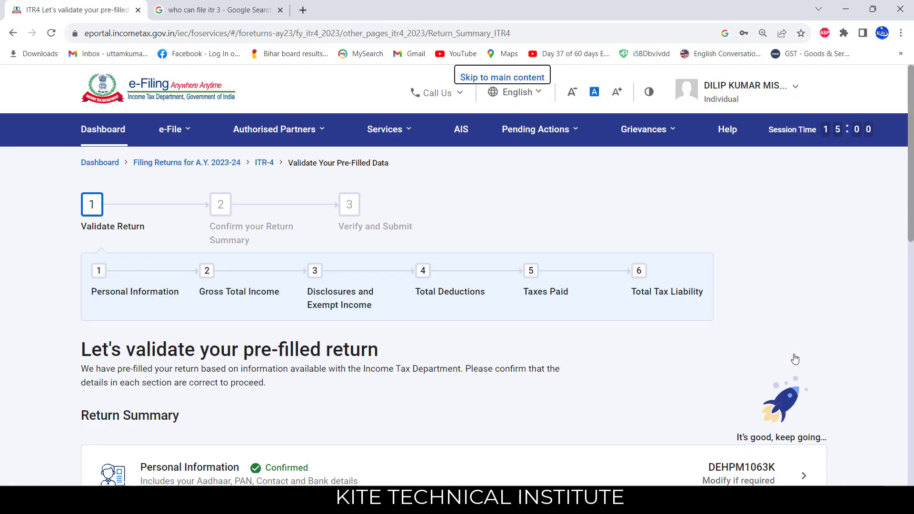
scroll(441, 363, down, 6)
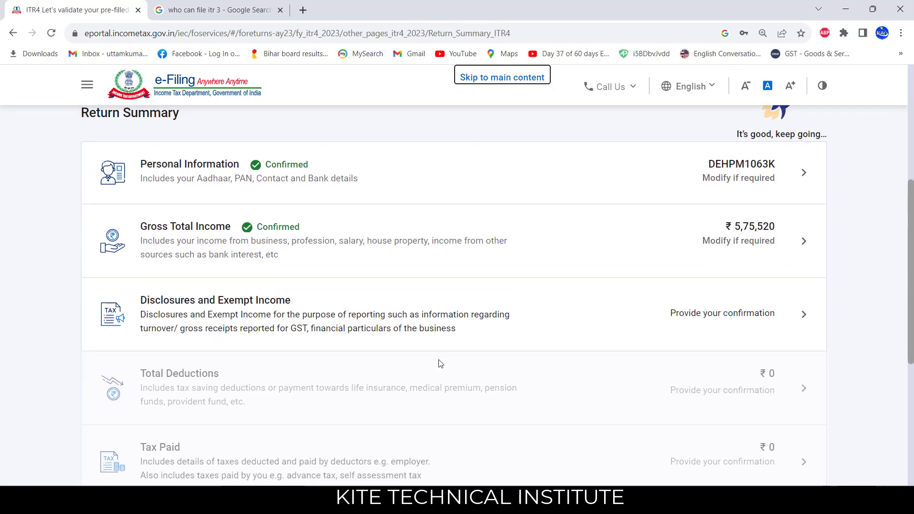
click(594, 326)
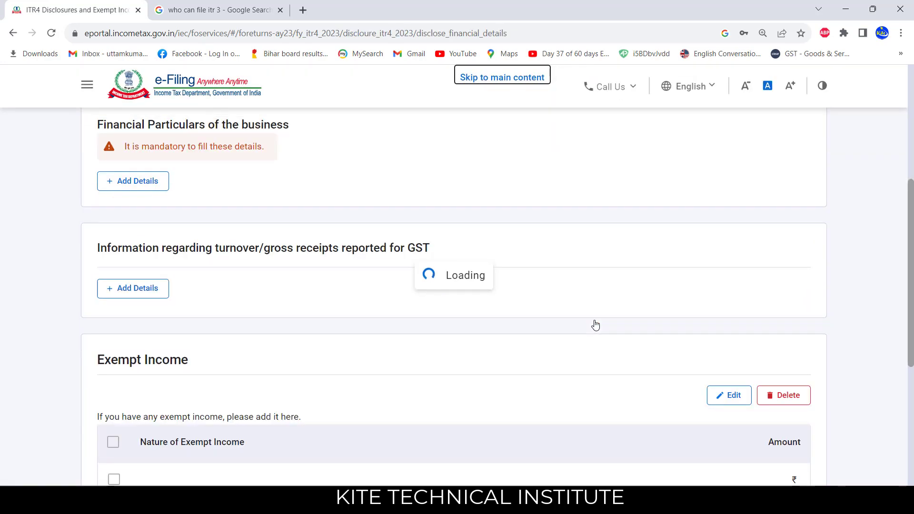
click(111, 251)
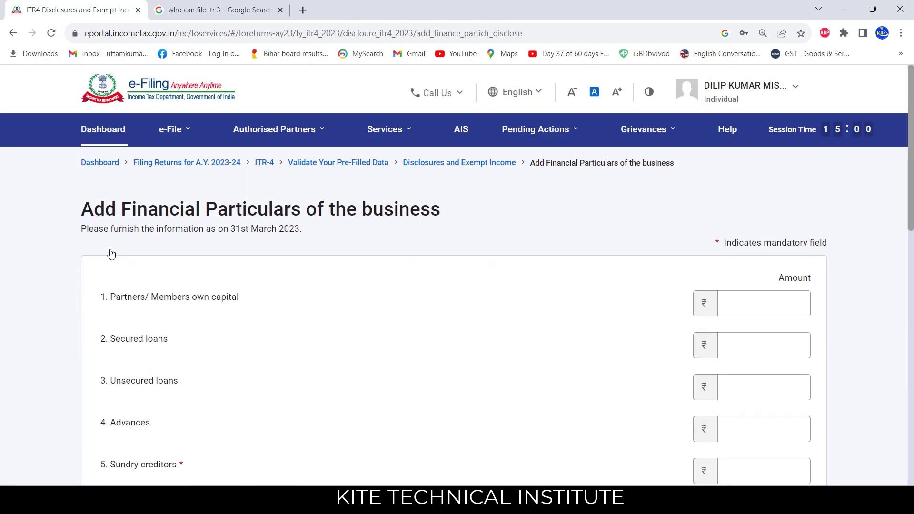
- Look up the closing capital in the Excel Profit & Loss sheet and set Partners/Members own capital to 5,56,129 in the return
click(727, 313)
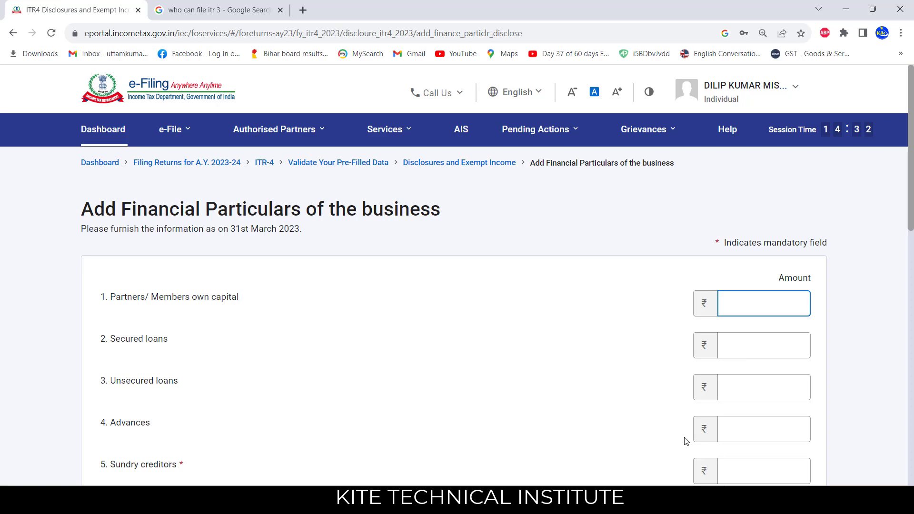
key(alt+Tab)
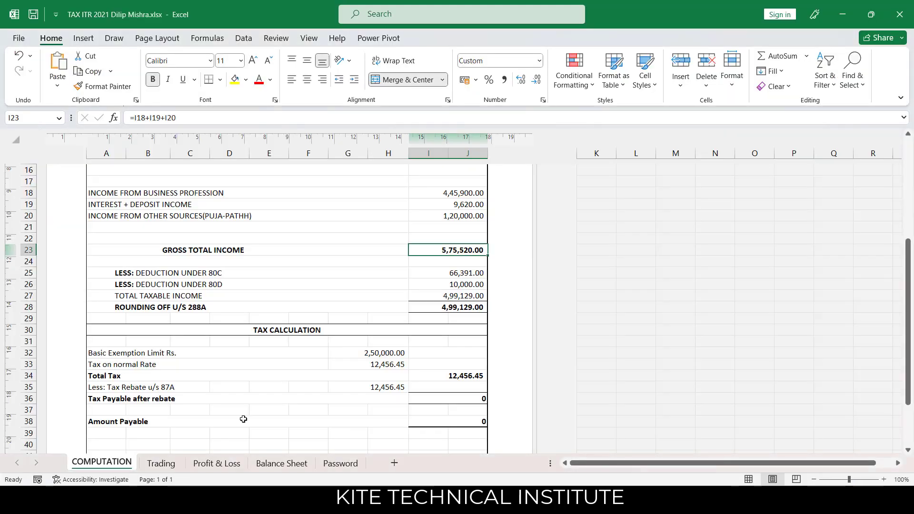
click(201, 466)
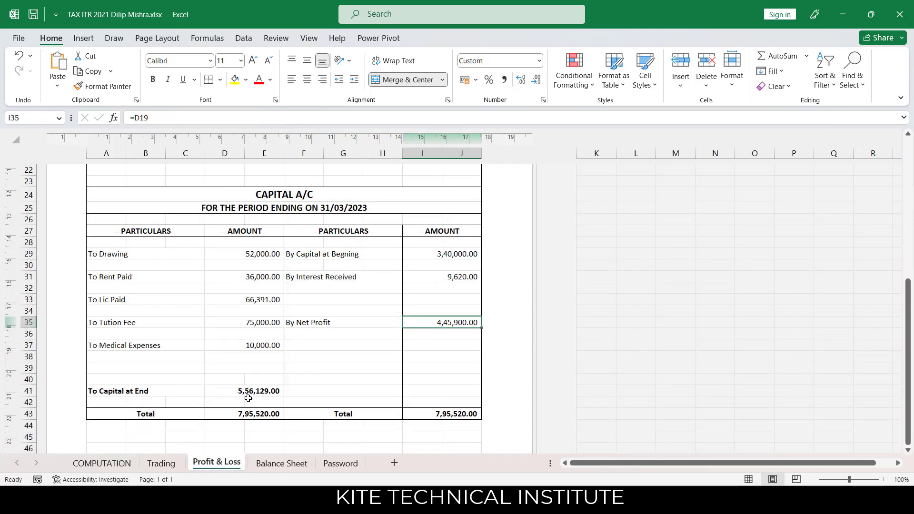
click(362, 499)
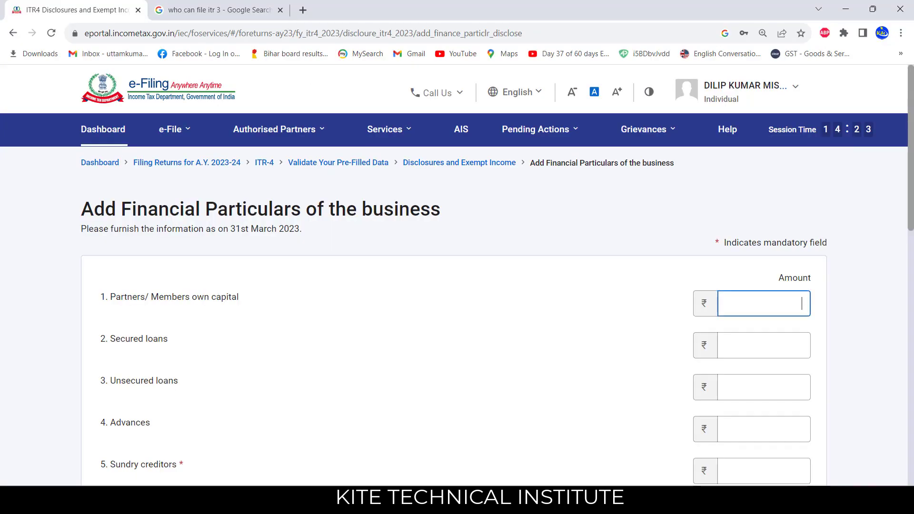
text(56)
key(BackSpace)
text(56,129)
- Set the sundry creditors amount to 2,000
click(632, 368)
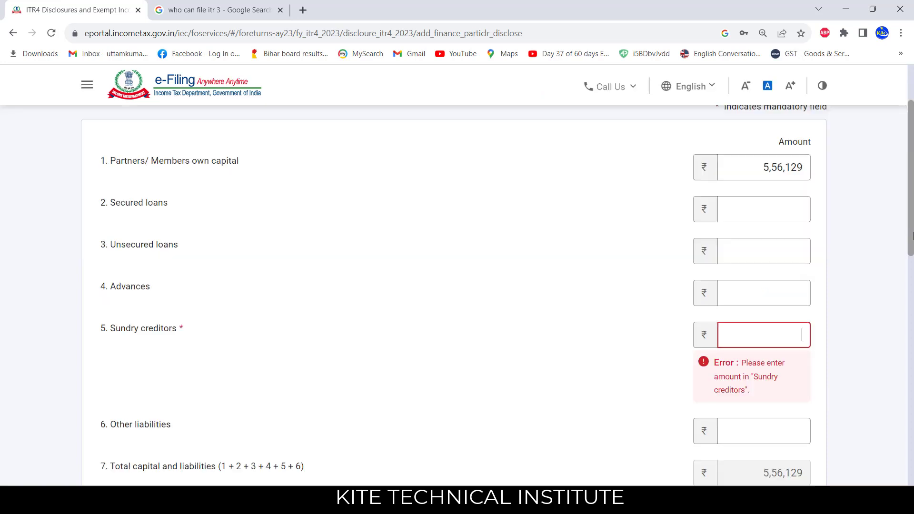
text(2000)
click(571, 287)
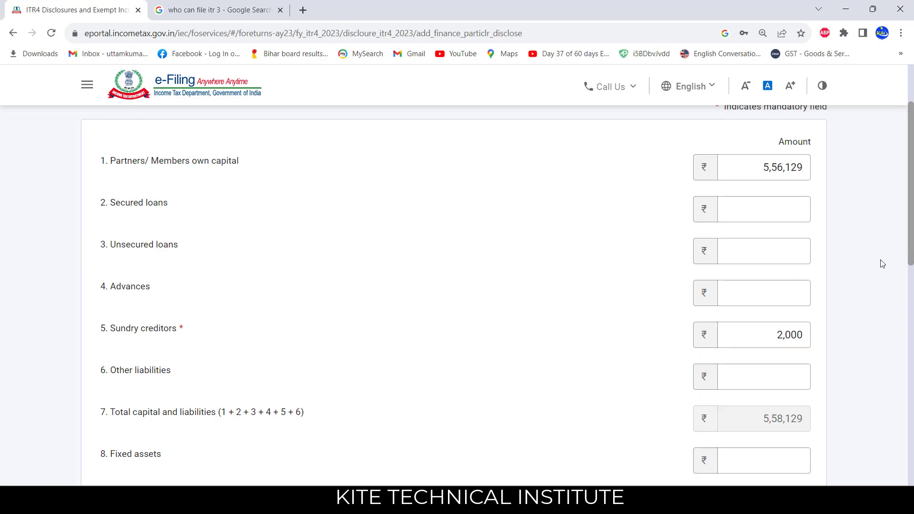
- Look up the furniture and electric appliances values in the Excel Balance Sheet and set Fixed assets to 7,200 in the return
drag(911, 225, 910, 234)
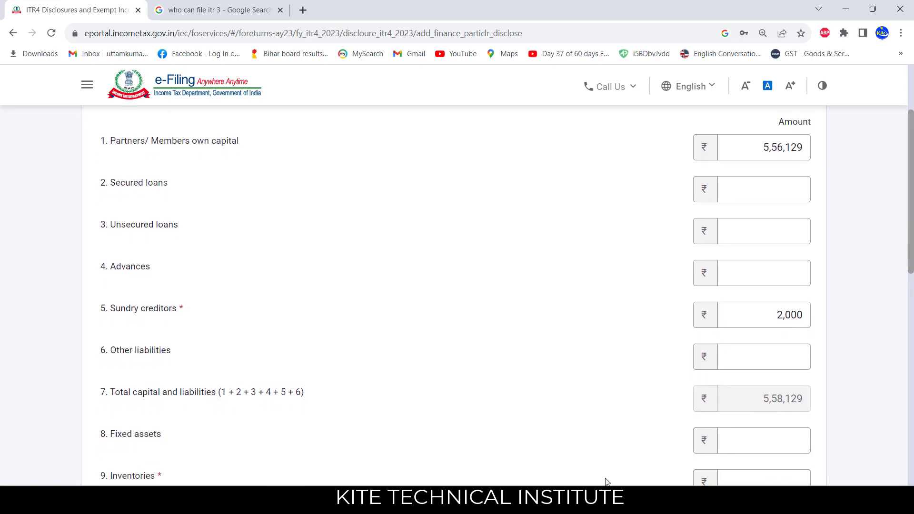
click(607, 500)
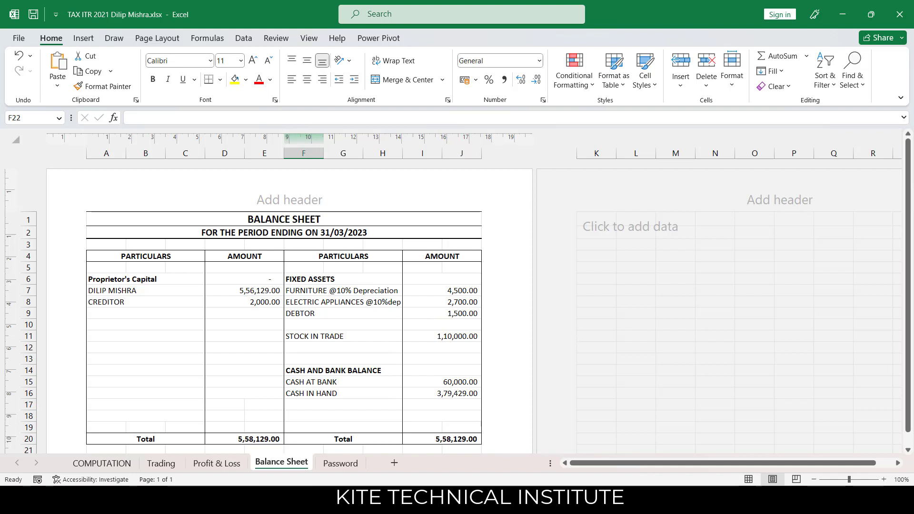
key(alt+Tab)
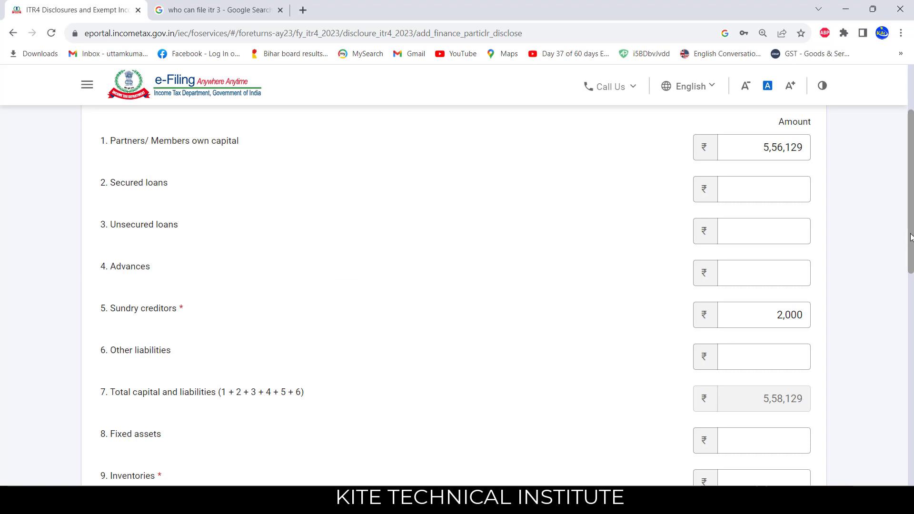
drag(911, 234, 910, 326)
click(766, 206)
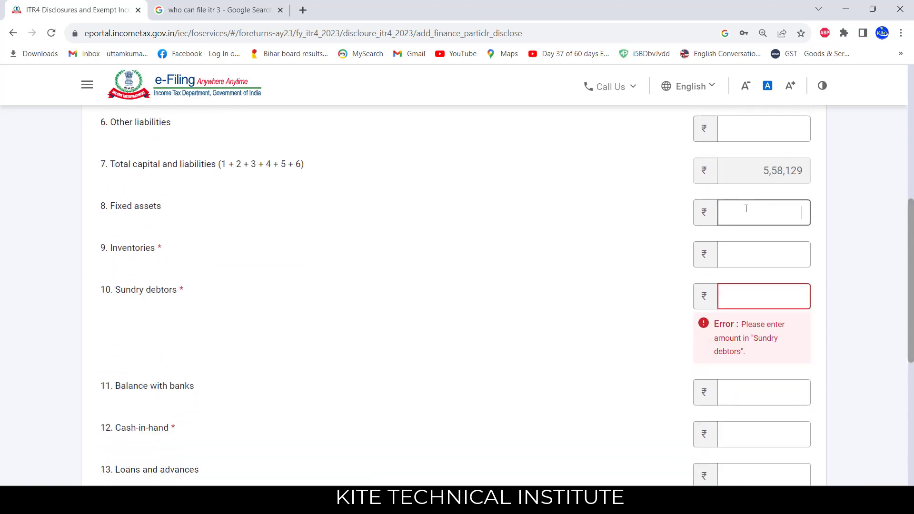
key(alt+Tab)
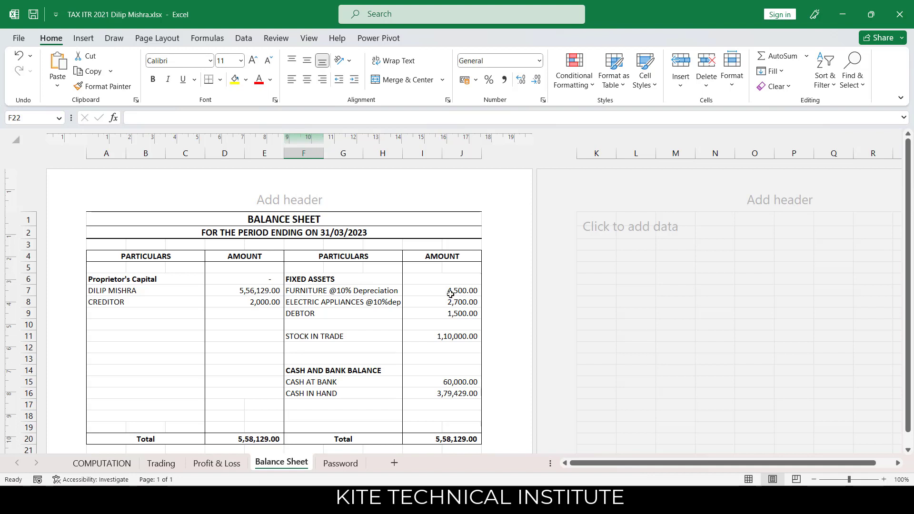
click(559, 481)
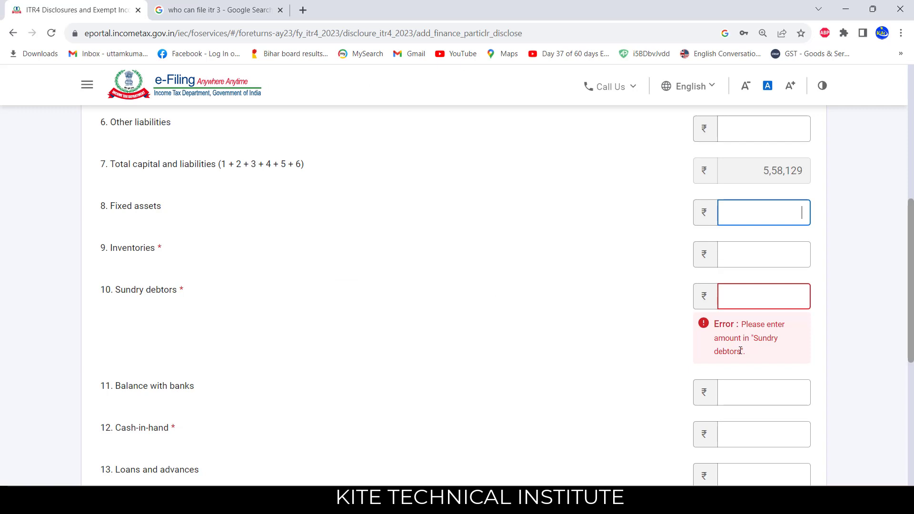
text(7200)
- Check the stock in trade in the Excel Balance Sheet and set Inventories to 1,10,000 in the return
click(780, 257)
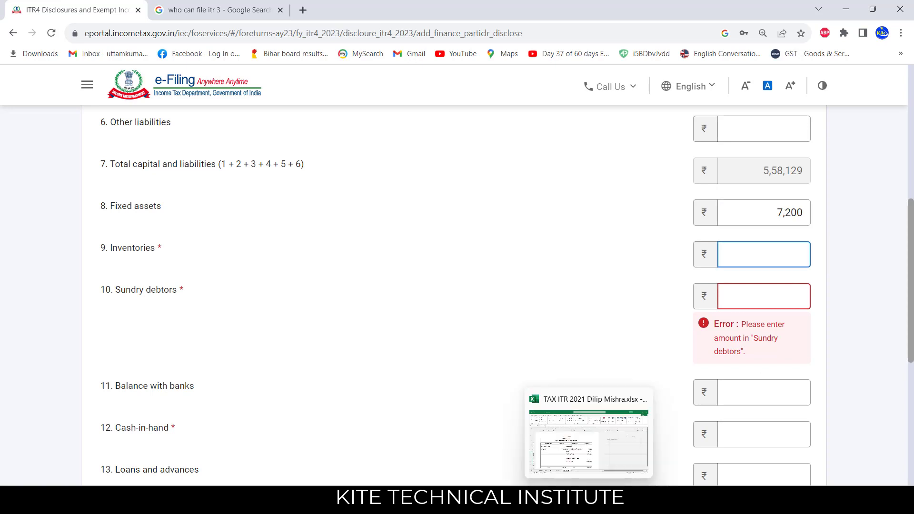
click(590, 499)
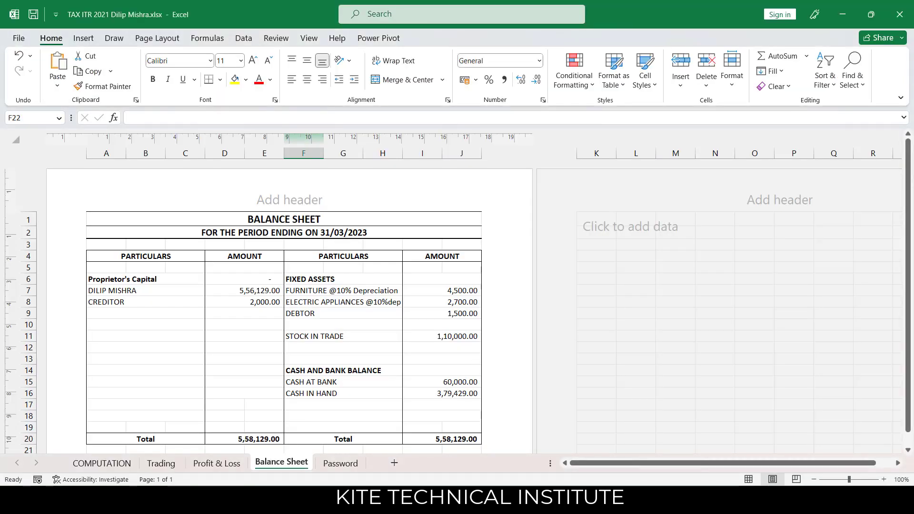
key(alt+Tab)
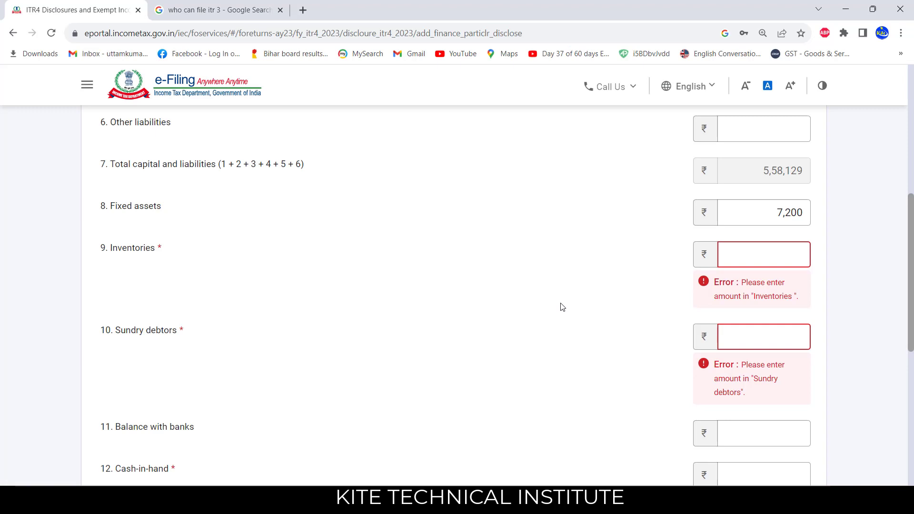
text(1,10,00)
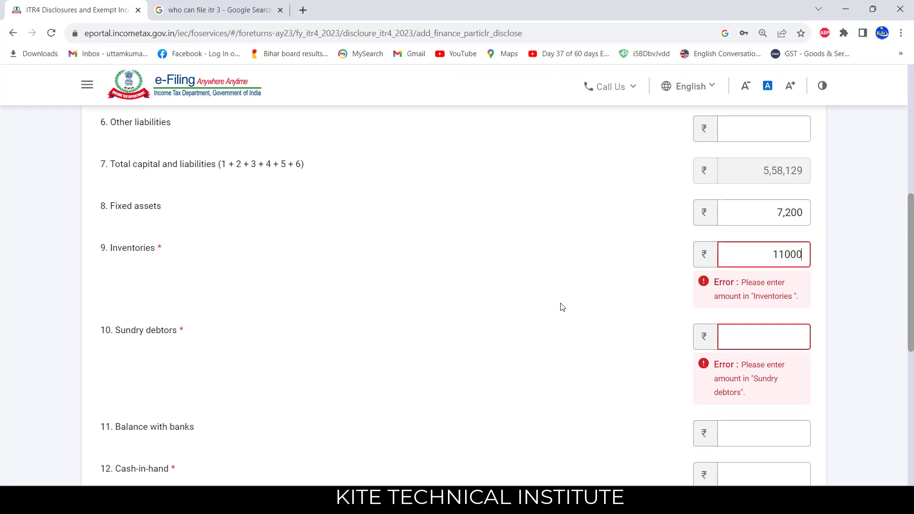
text(0)
click(488, 320)
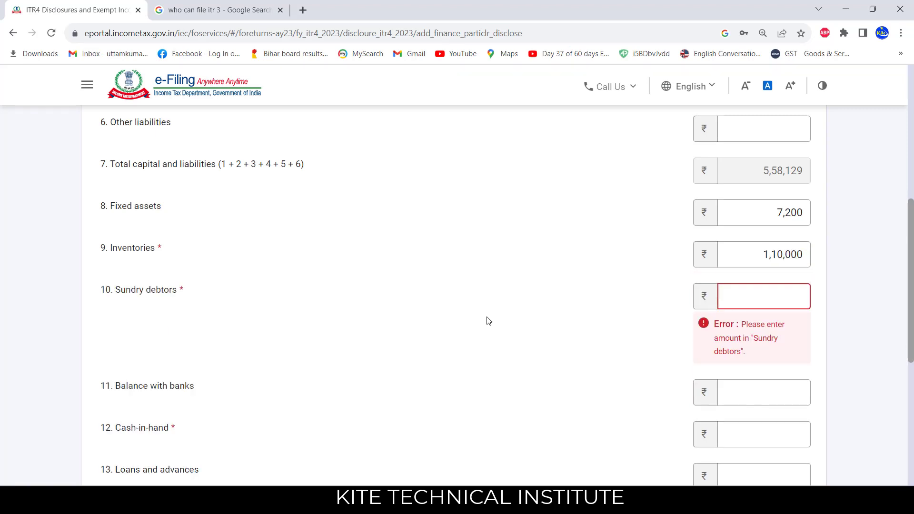
- Set the Sundry debtors amount to 1,500
click(741, 297)
text(1,500)
click(640, 330)
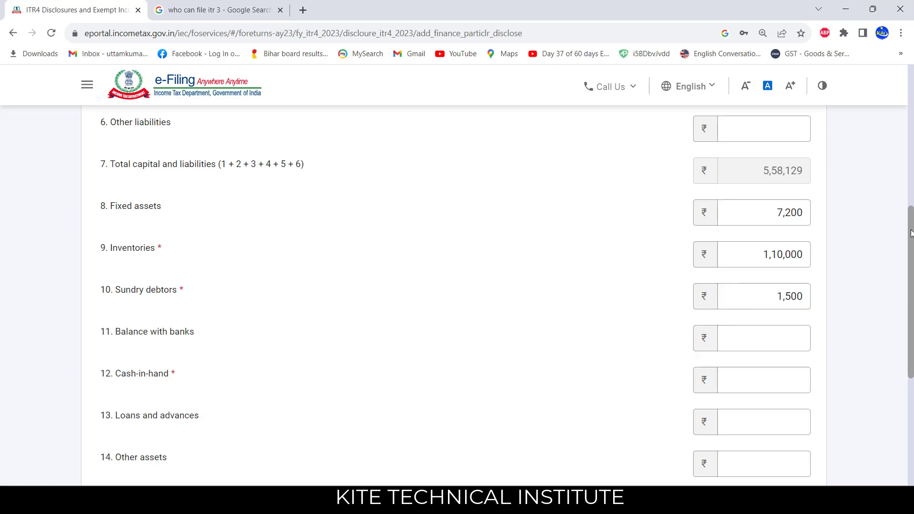
- Check the cash at bank in the Excel Balance Sheet and set Balance with banks to 60,000 in the return
drag(911, 235, 911, 261)
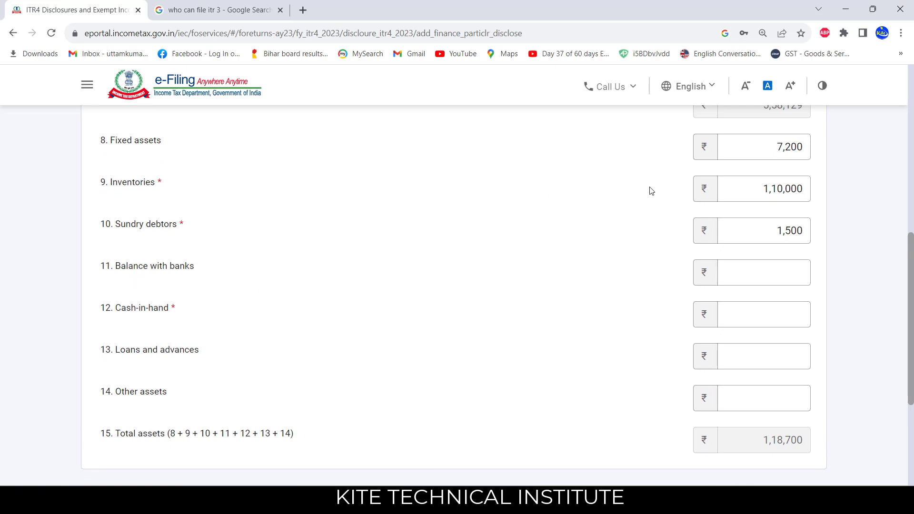
click(792, 266)
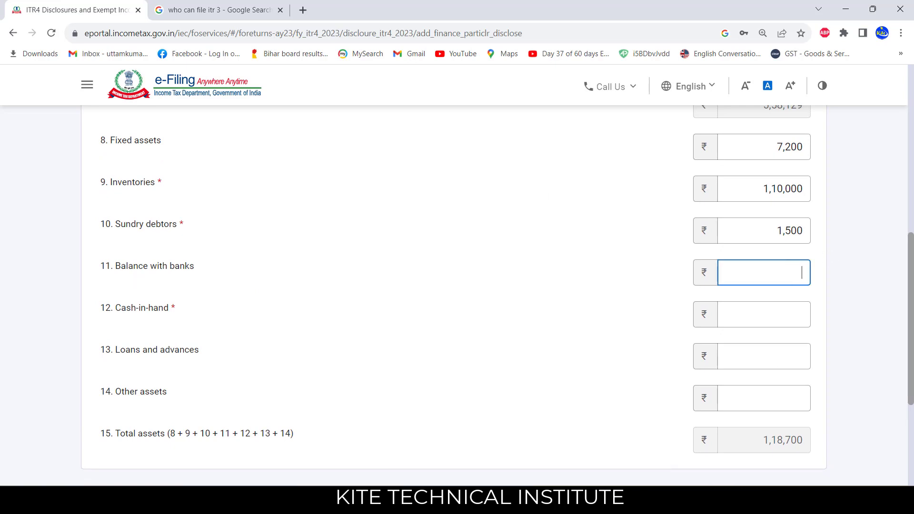
key(alt+Tab)
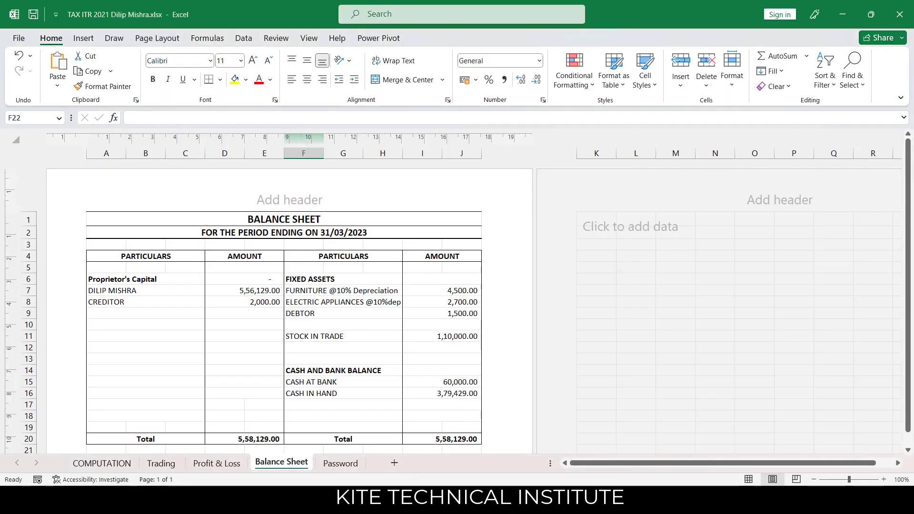
key(alt+Tab)
text(6)
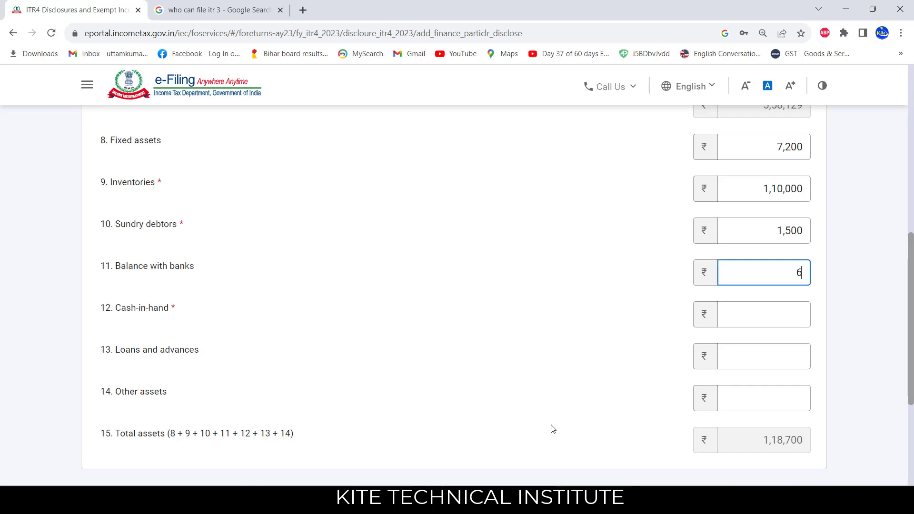
text(0000)
- Check the cash in hand in the Excel Balance Sheet and set Cash-in-hand to 3,79,429 in the return
click(736, 321)
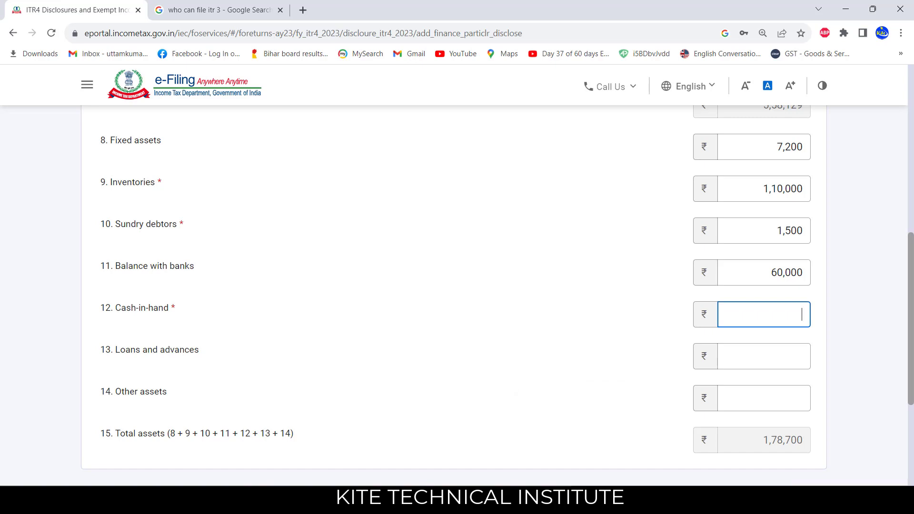
click(588, 501)
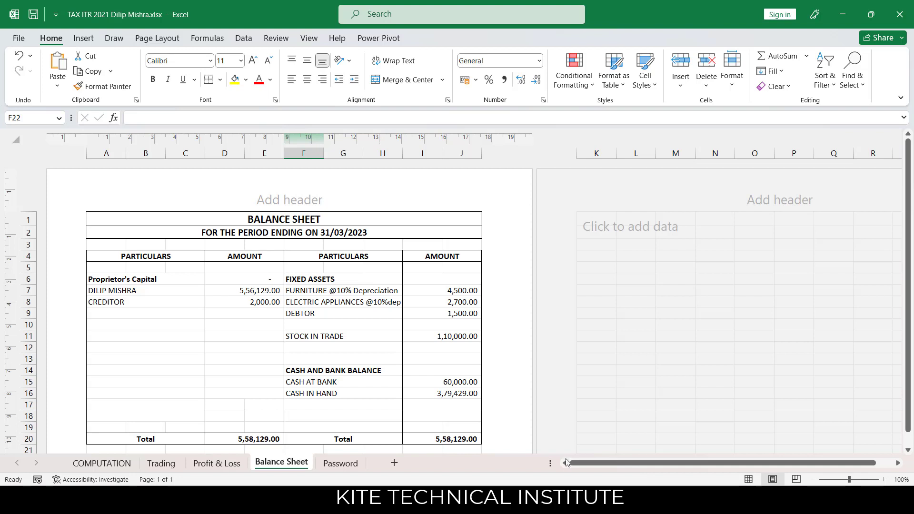
click(566, 499)
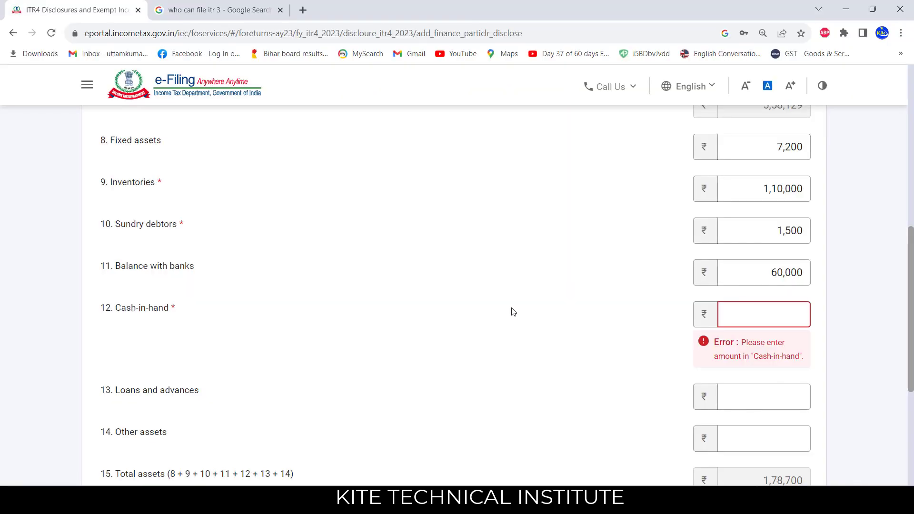
text(3,79,42)
text(9429)
click(572, 308)
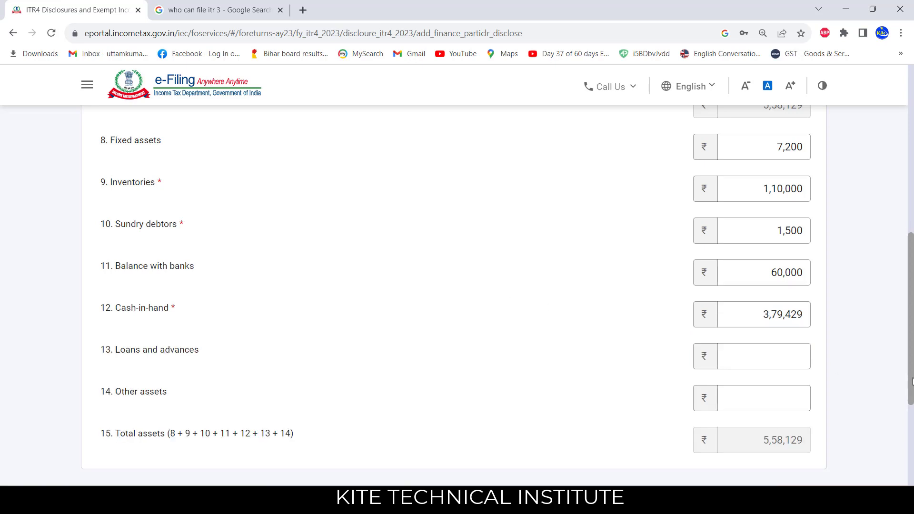
- Add the completed financial particulars to the return and confirm the Disclosures and Exempt Income section
drag(912, 380, 911, 459)
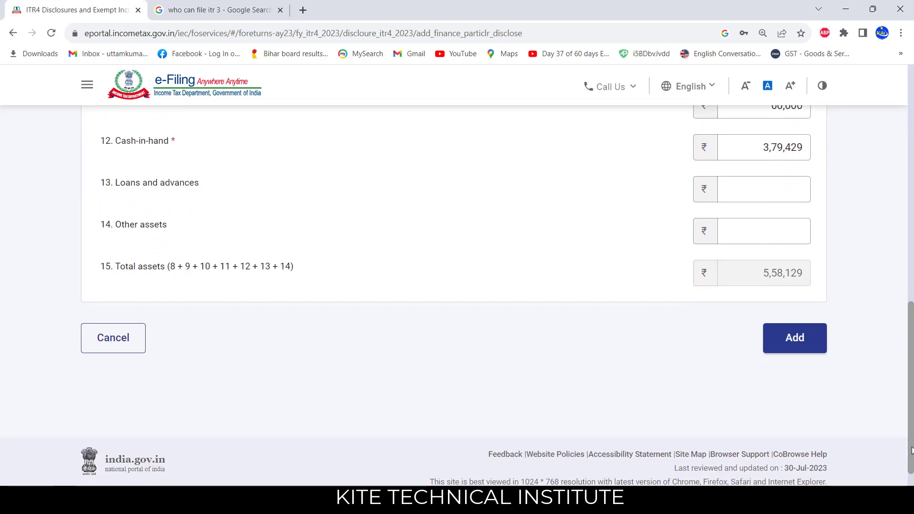
click(783, 339)
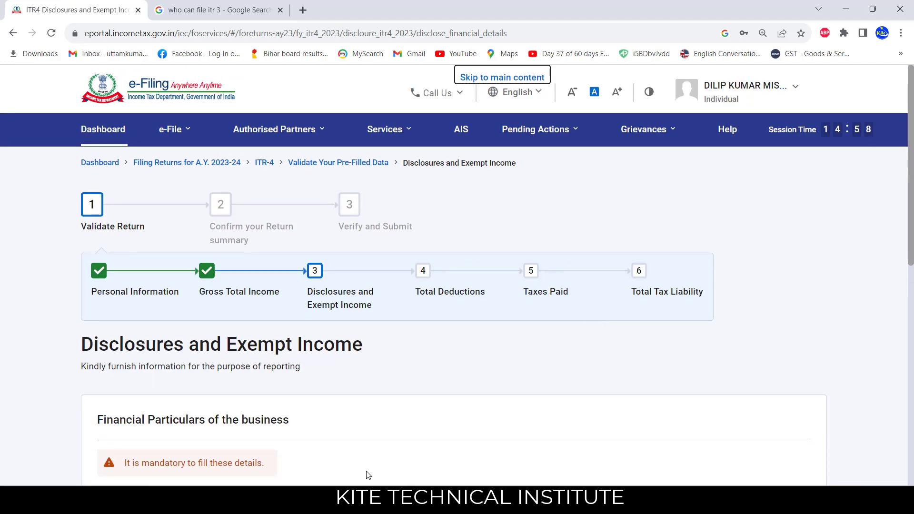
scroll(368, 475, down, 3)
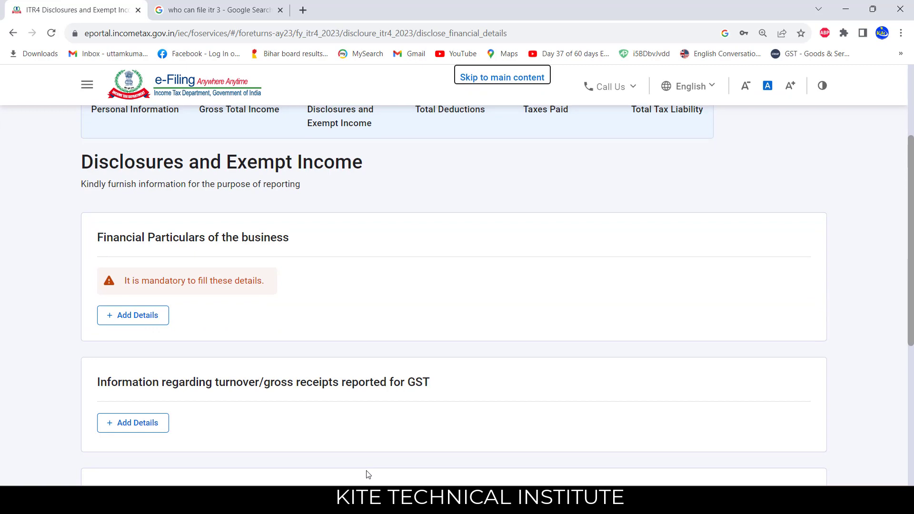
scroll(368, 474, down, 2)
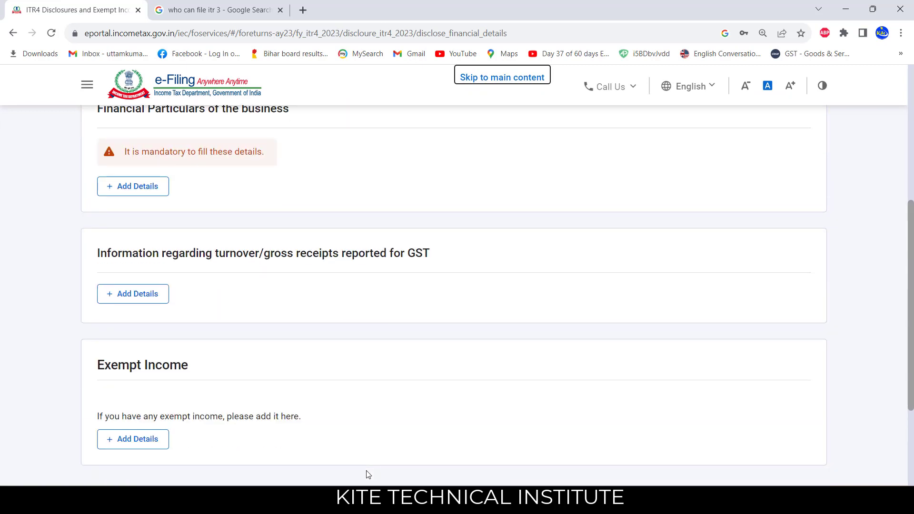
scroll(368, 475, down, 3)
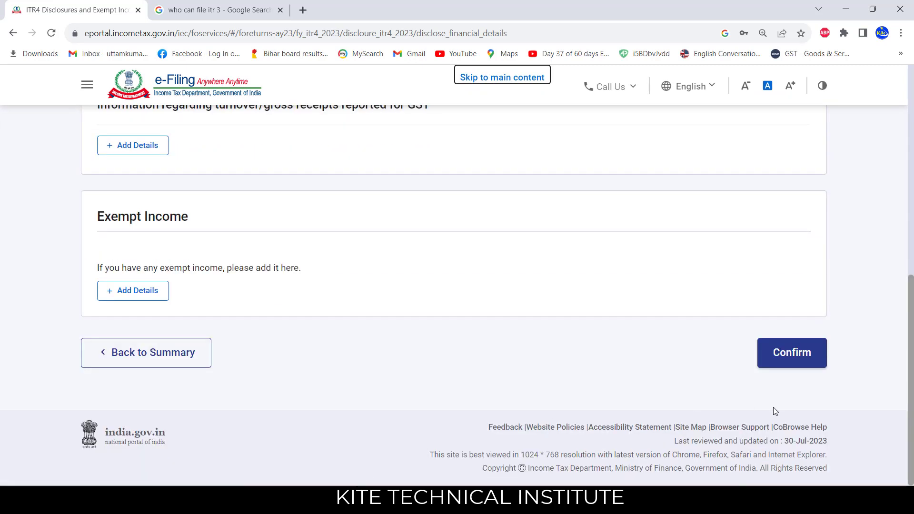
click(796, 357)
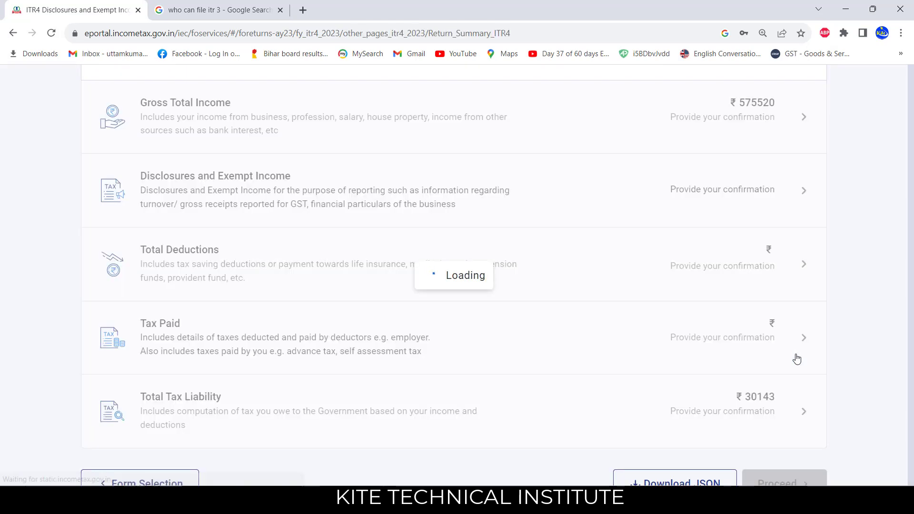
- Start the Total Deductions section and claim 66,391 under Section 80C, taking the amount from the Excel COMPUTATION sheet
scroll(570, 425, down, 6)
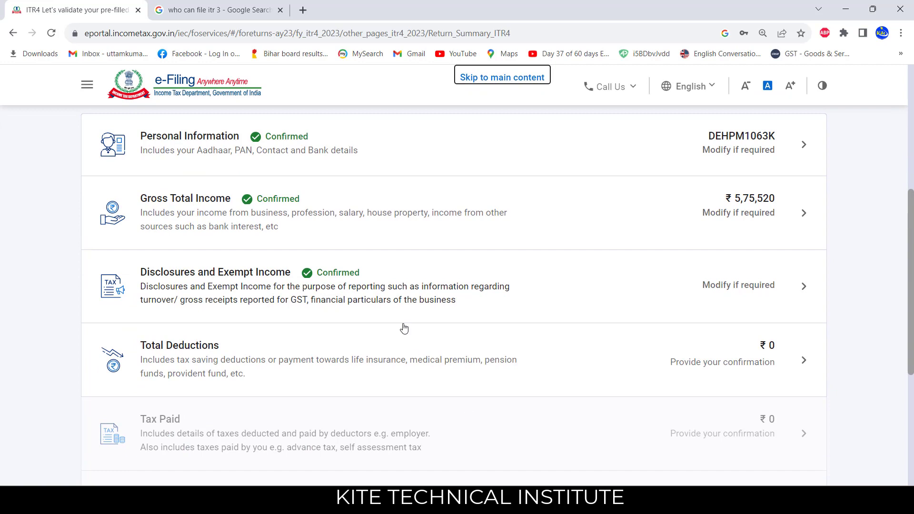
click(697, 346)
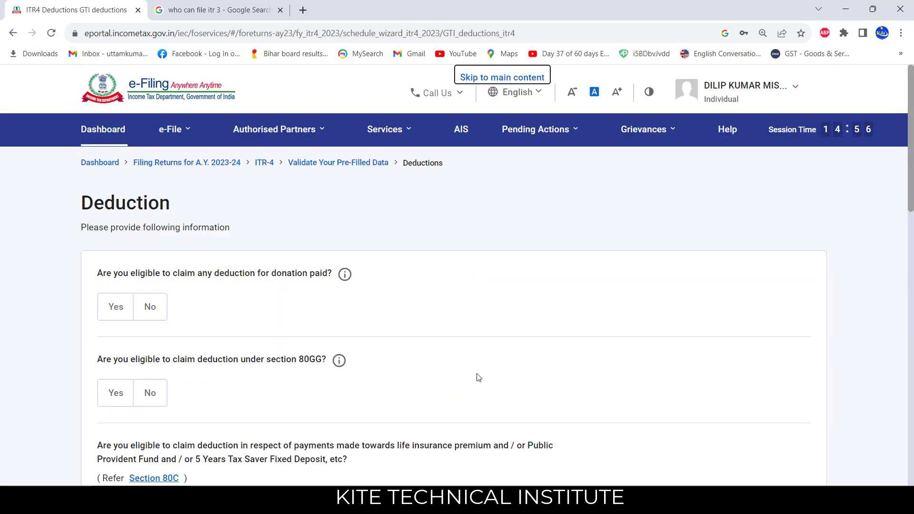
scroll(476, 377, down, 6)
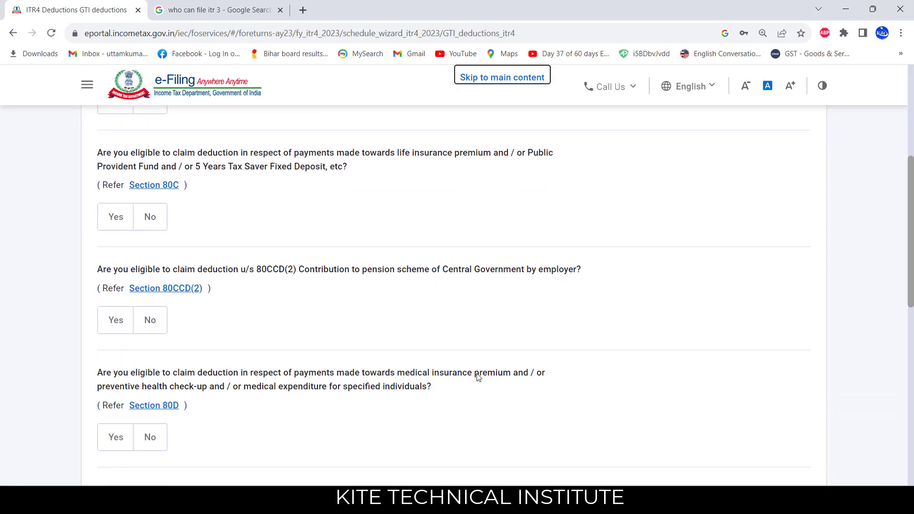
click(113, 219)
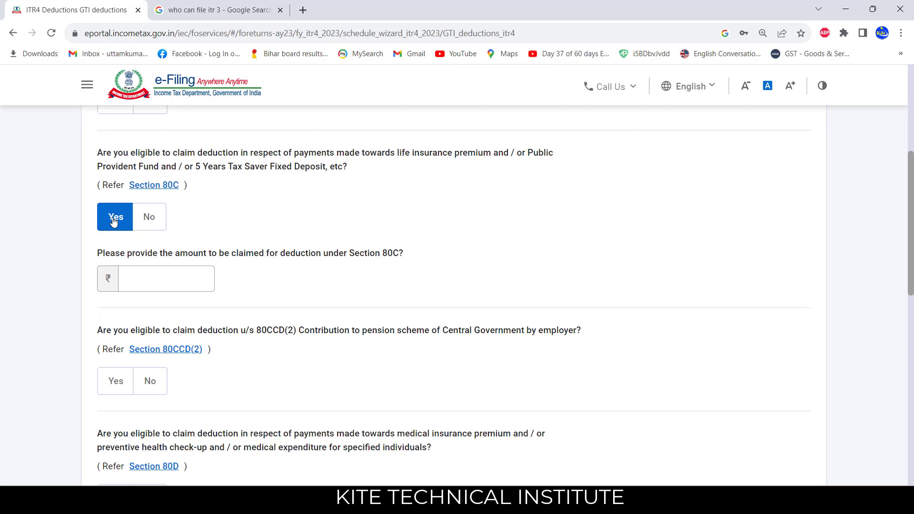
click(141, 280)
key(alt+Tab)
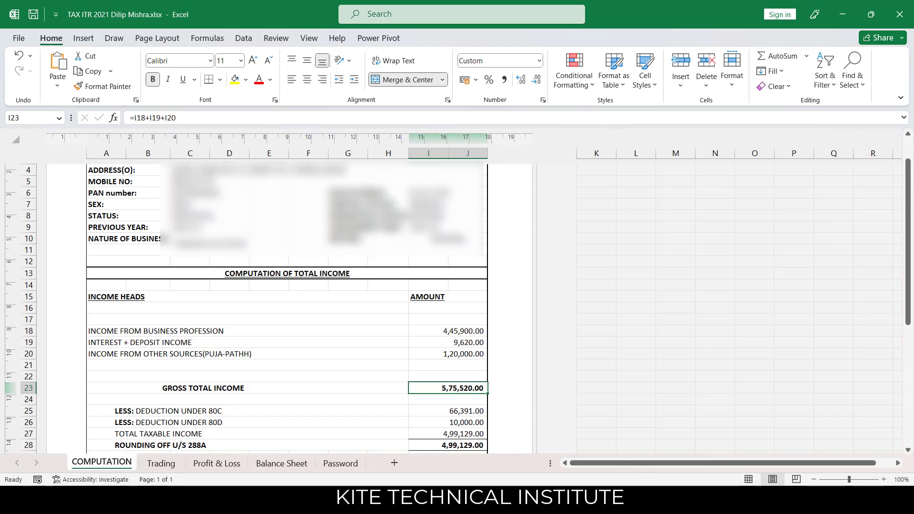
click(563, 500)
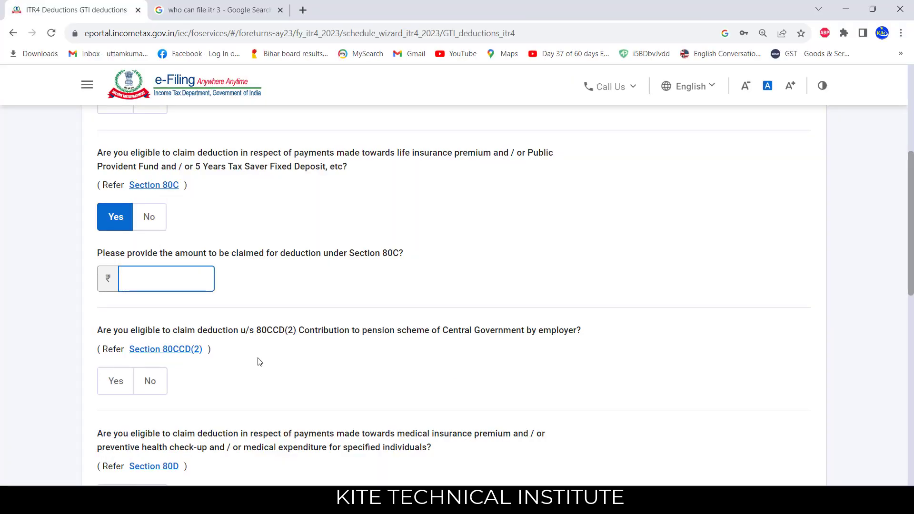
text(66,391)
click(256, 371)
- Answer Yes to claiming the Section 80D deduction for medical insurance premium and health expenses
scroll(255, 370, down, 2)
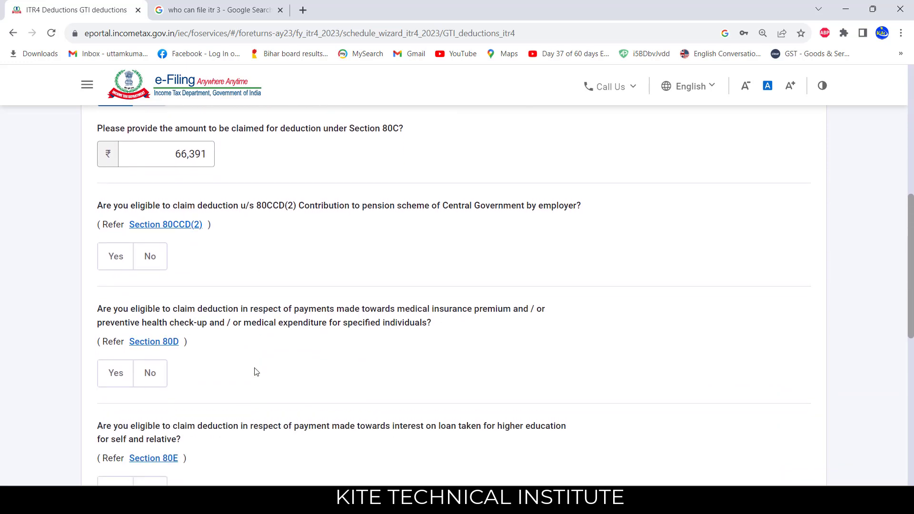
click(102, 376)
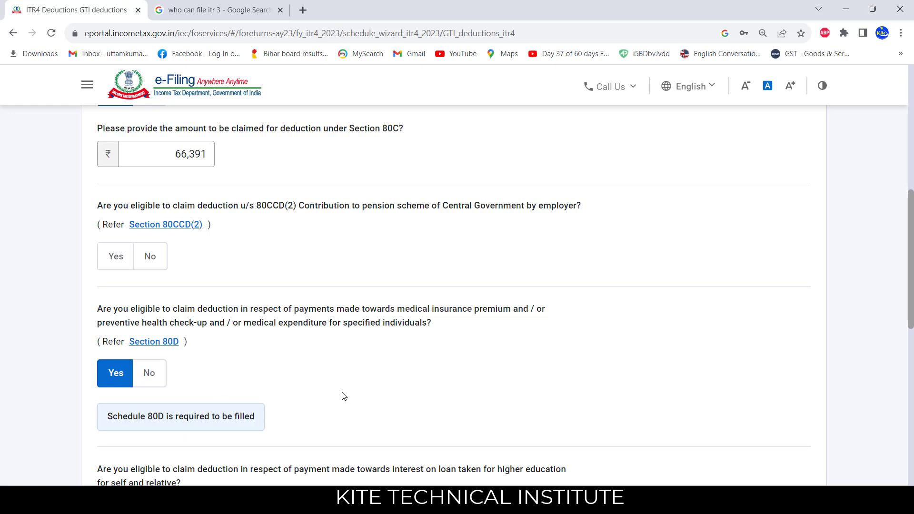
scroll(344, 396, down, 6)
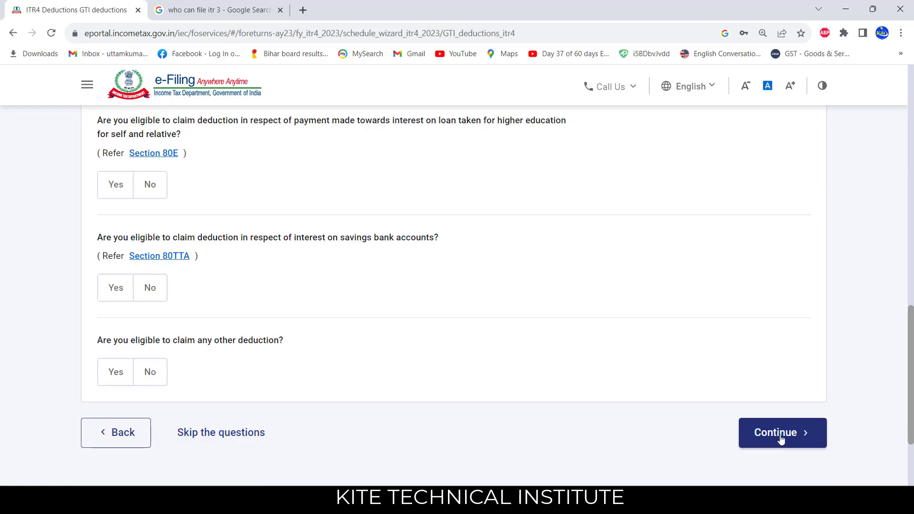
- Edit the Section 80D deduction with No for senior citizen and 10,000 as Self & Family health insurance, and save it
click(780, 437)
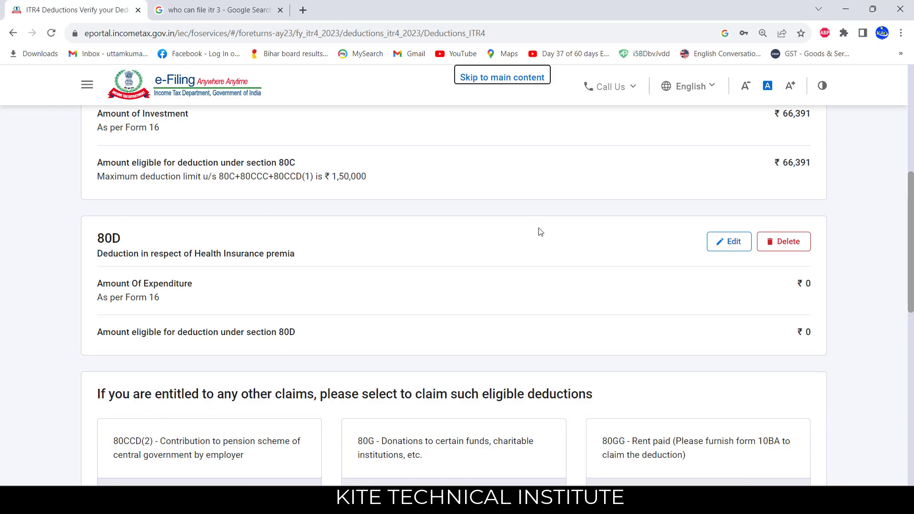
click(735, 241)
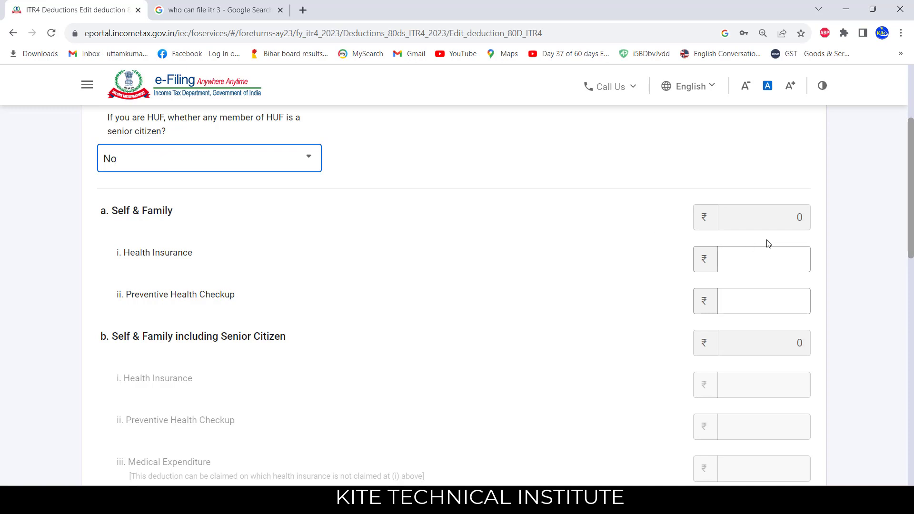
click(777, 263)
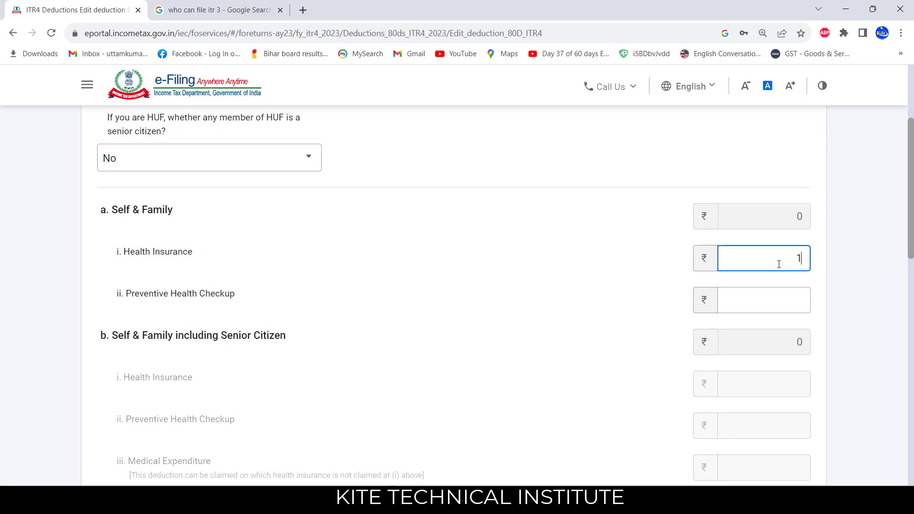
text(10000)
click(531, 288)
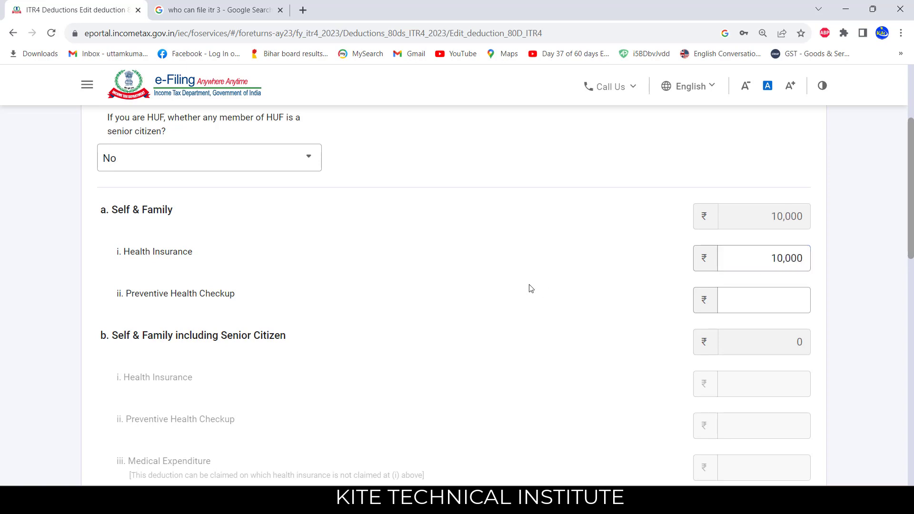
scroll(531, 288, down, 13)
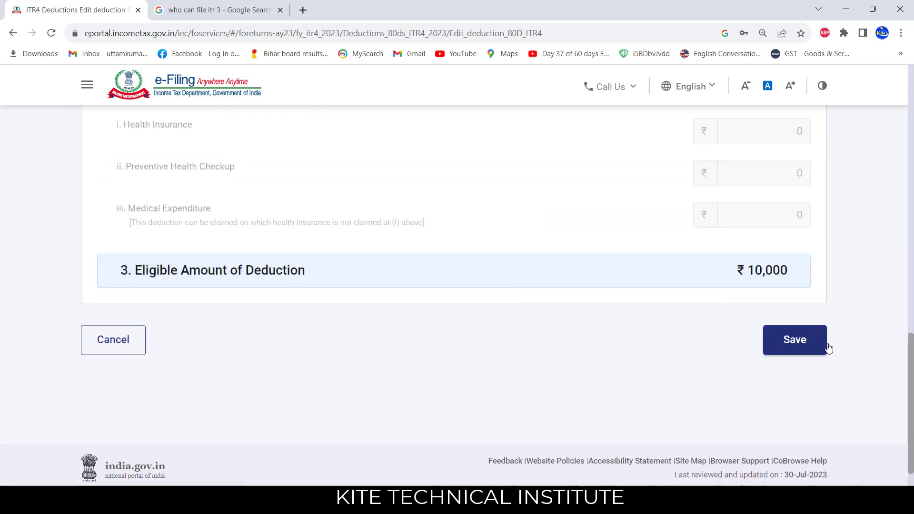
click(804, 341)
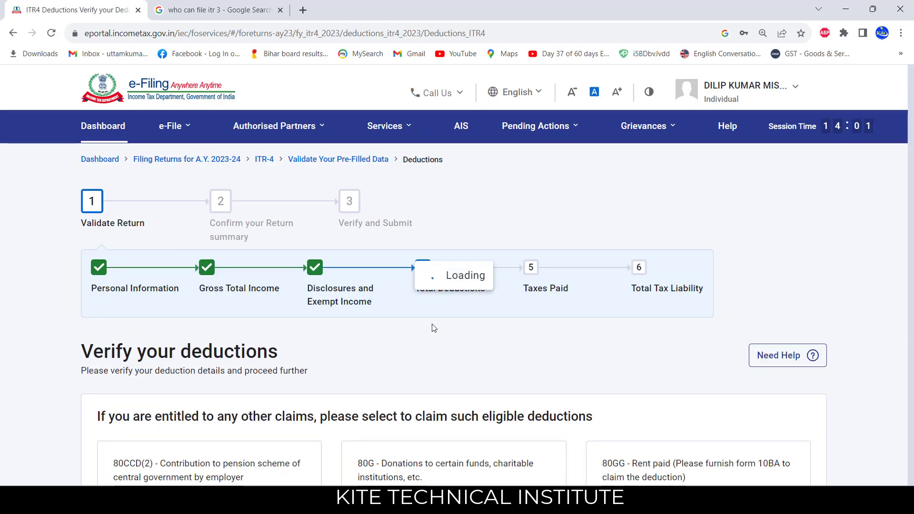
- Review the 80C and 80D entries and the total deductions, and confirm the Total Deductions section
scroll(433, 328, down, 4)
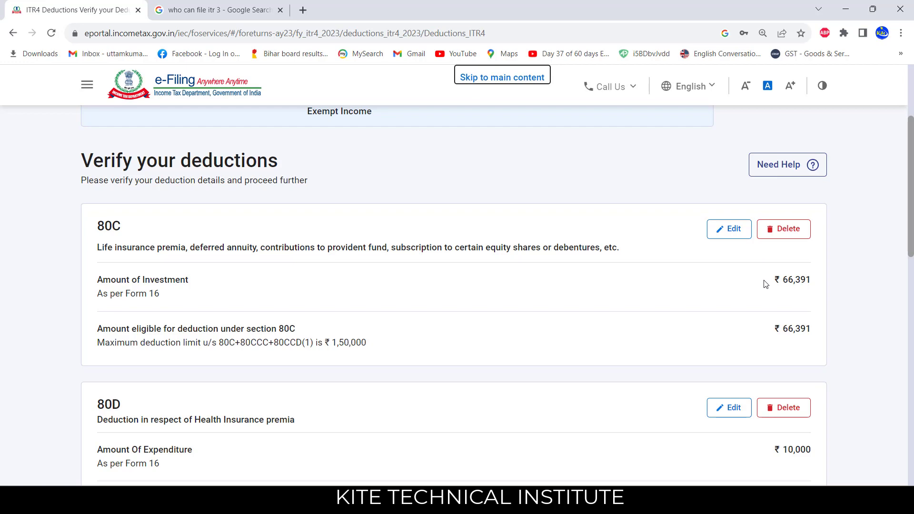
scroll(763, 282, down, 2)
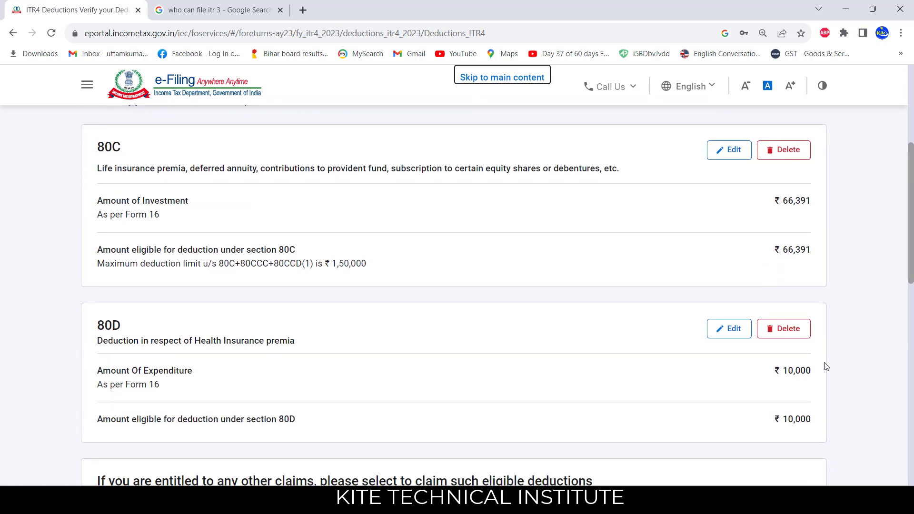
scroll(826, 366, down, 4)
scroll(825, 366, up, 4)
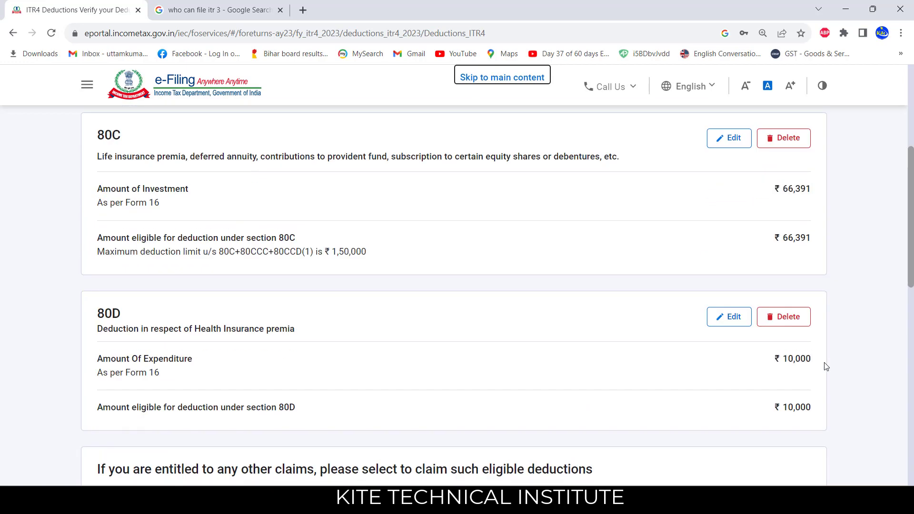
scroll(826, 366, down, 5)
scroll(825, 367, down, 8)
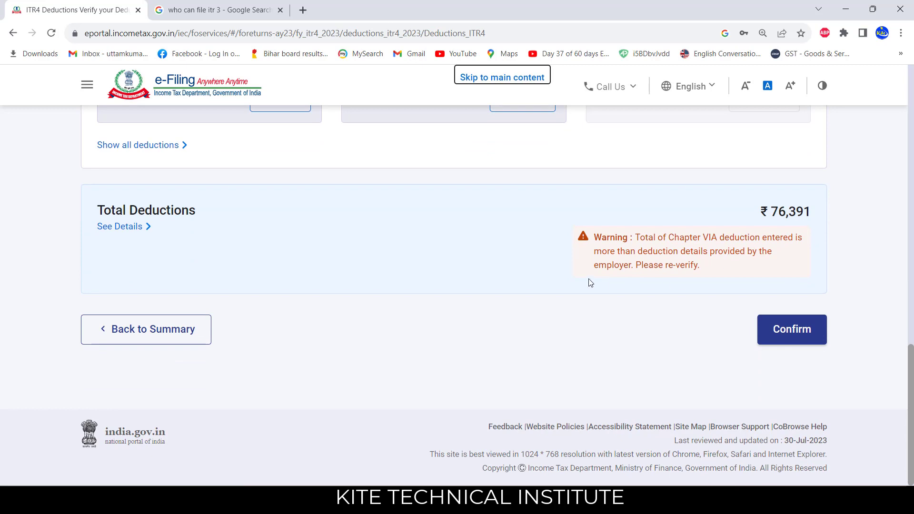
click(787, 331)
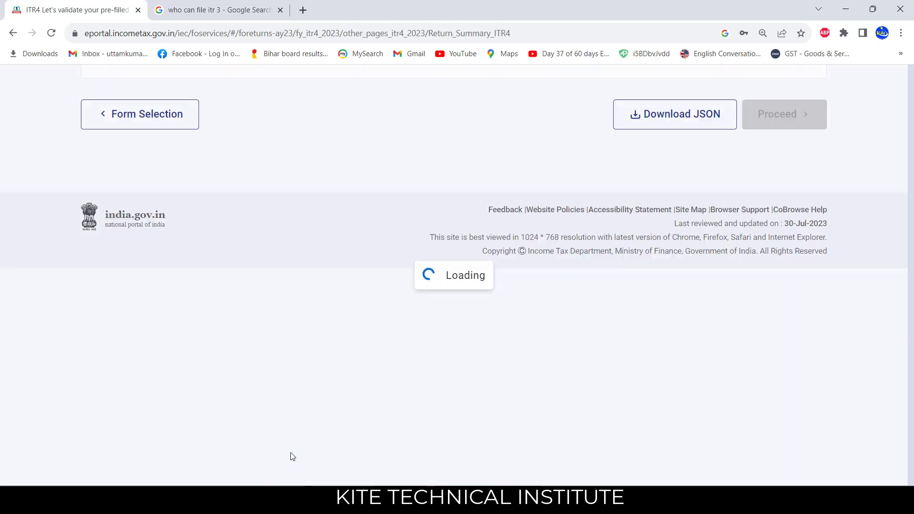
- Compare the total deductions in the return summary with the 80C and 80D amounts on the Excel COMPUTATION sheet
scroll(508, 452, down, 10)
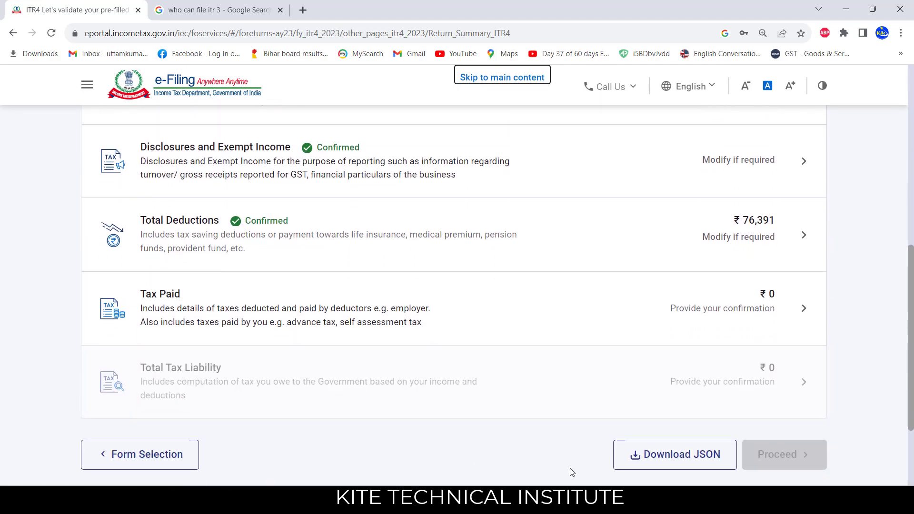
click(577, 500)
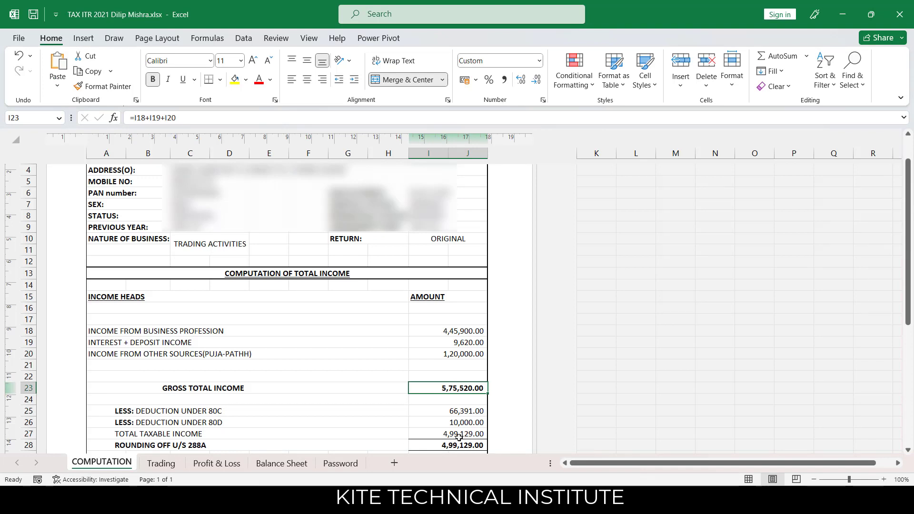
key(alt+Tab)
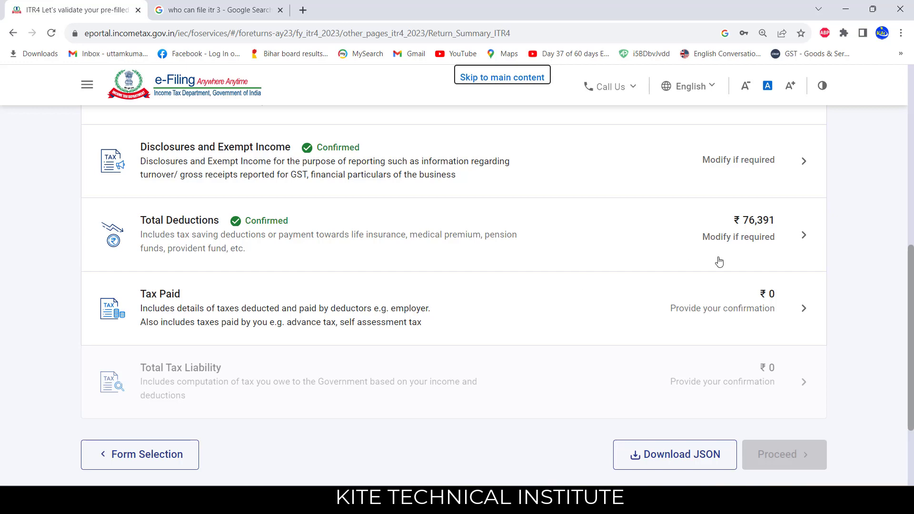
- Open the Tax Paid section, review the TDS, TCS and advance tax details, and confirm it without adding entries
click(735, 300)
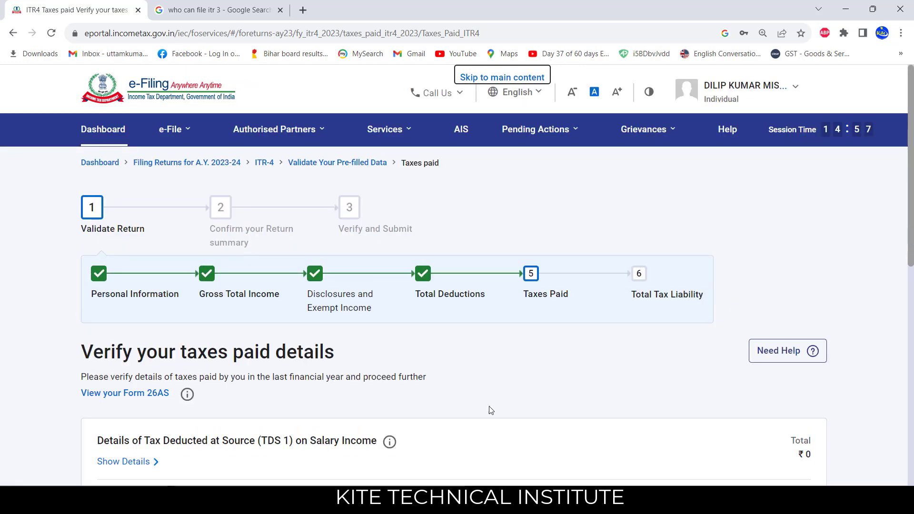
scroll(491, 410, down, 7)
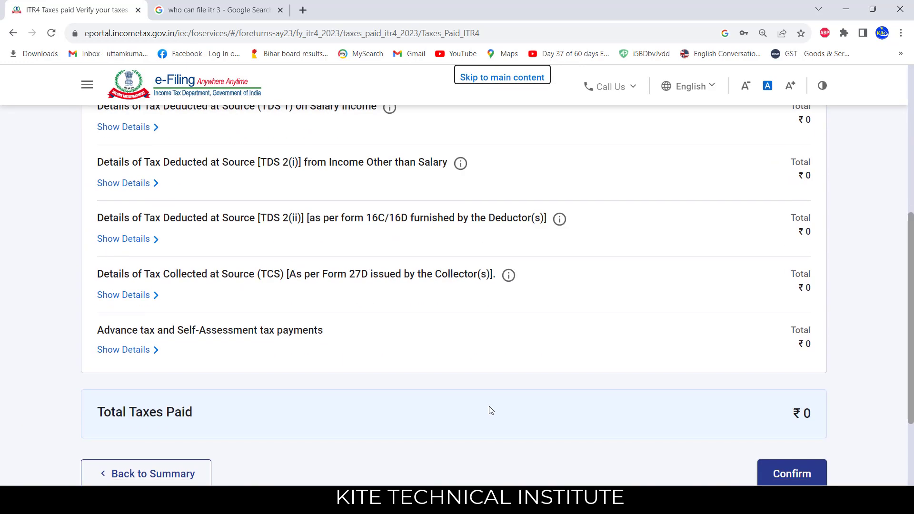
scroll(490, 410, down, 3)
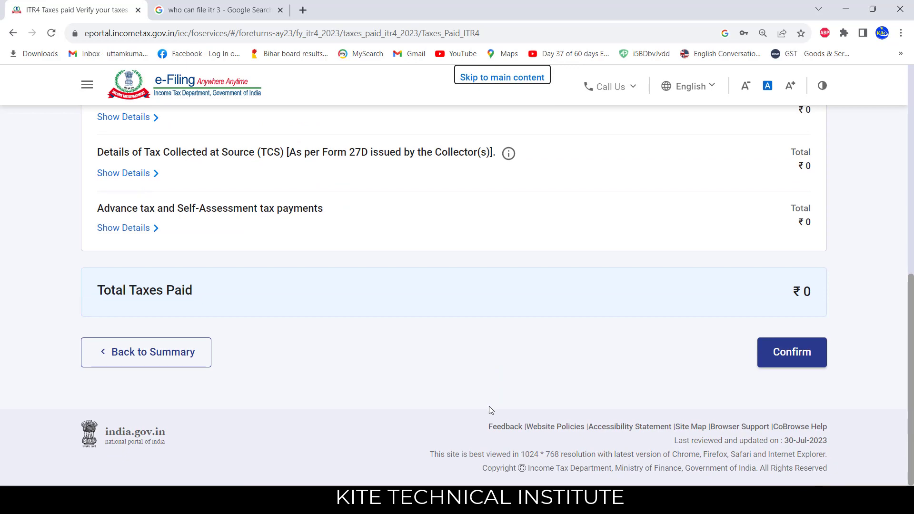
scroll(491, 410, up, 7)
scroll(490, 410, down, 7)
click(788, 360)
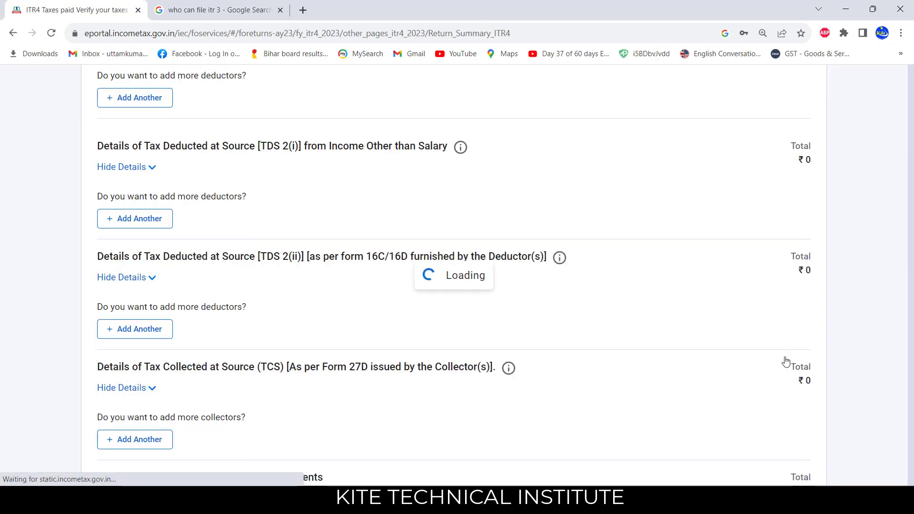
- Review the return summary and check the tax calculation and Section 87A rebate on the Excel COMPUTATION sheet
scroll(613, 439, down, 5)
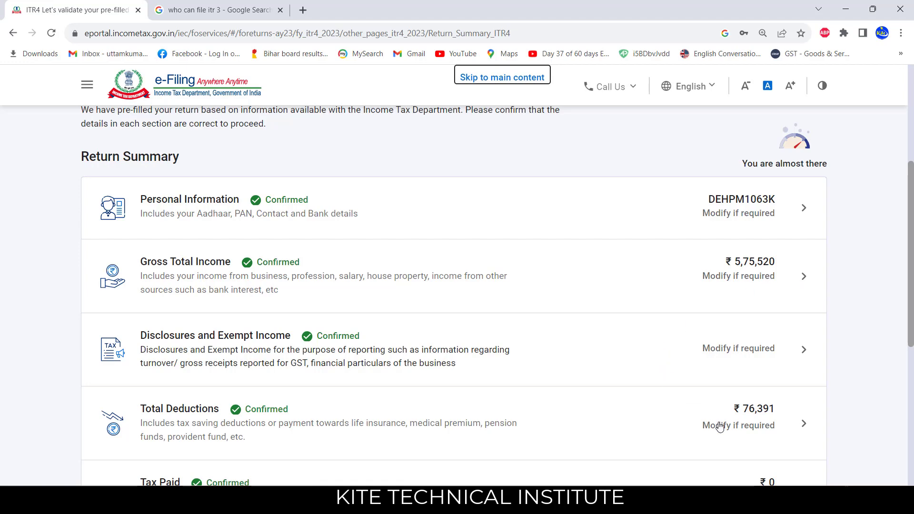
scroll(719, 426, down, 6)
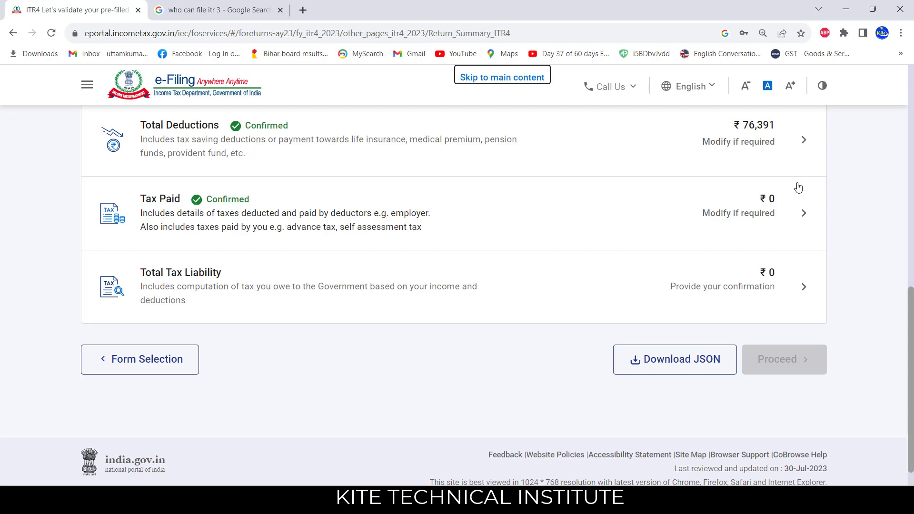
click(607, 500)
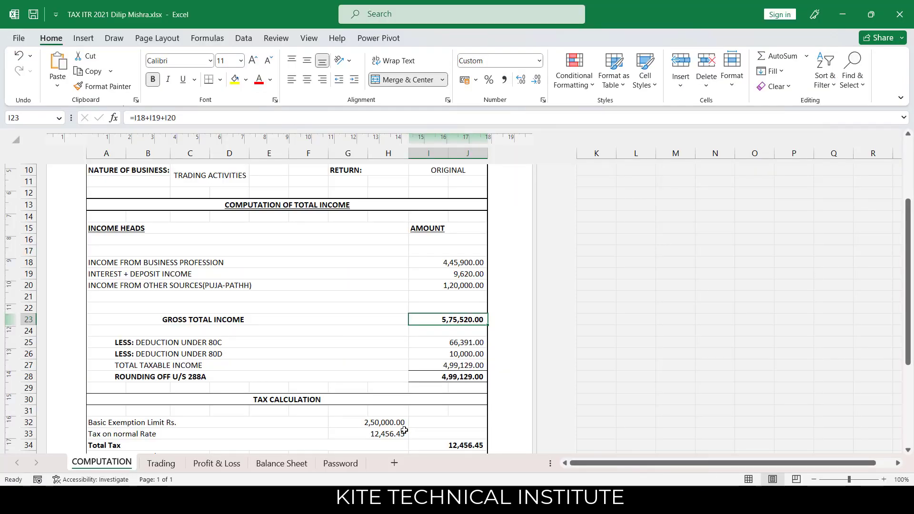
scroll(404, 431, down, 2)
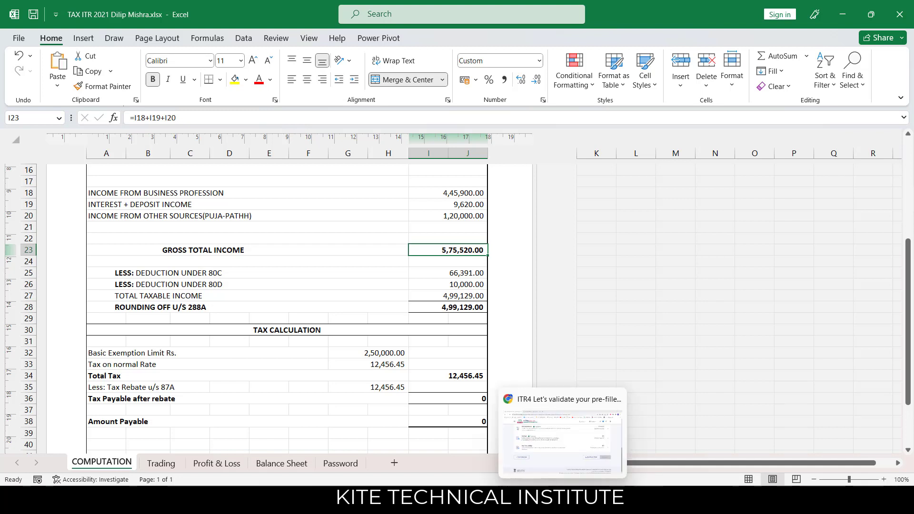
click(561, 419)
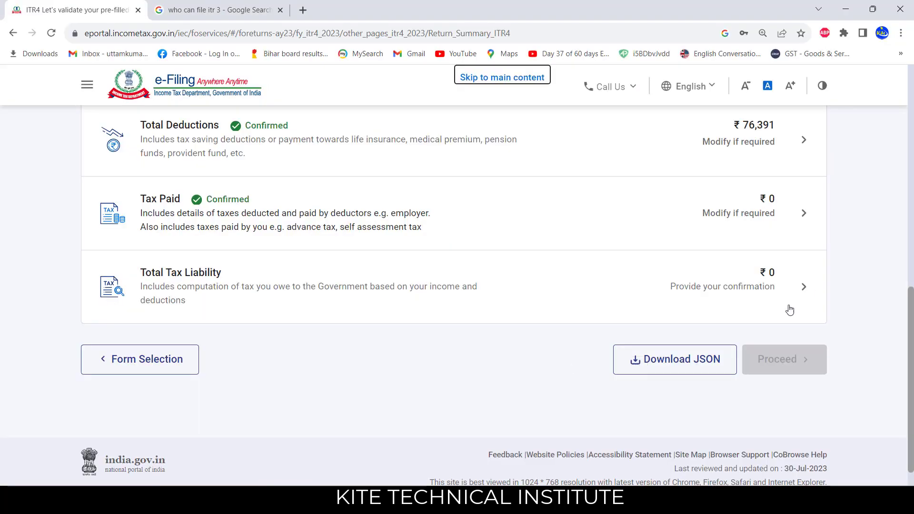
- Open the Total Tax Liability section and compare its tax payable and 87A rebate with the Excel COMPUTATION sheet
click(773, 304)
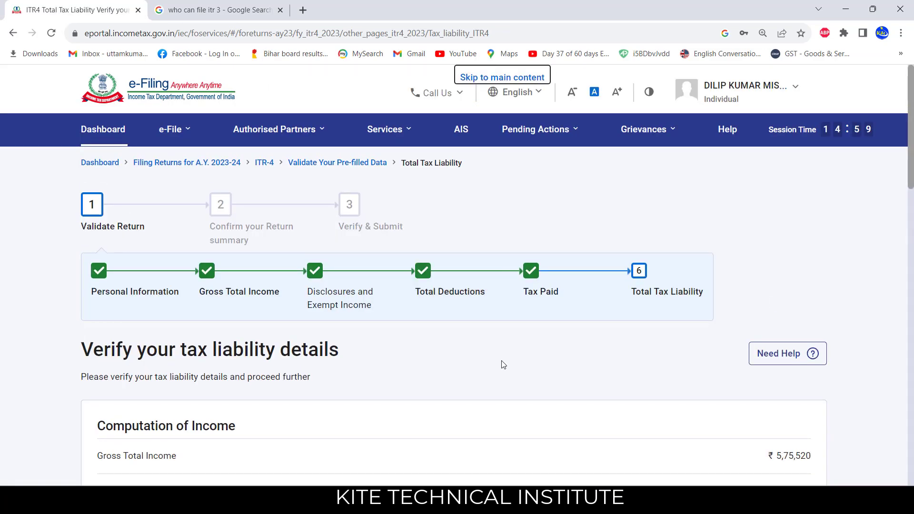
scroll(504, 365, down, 5)
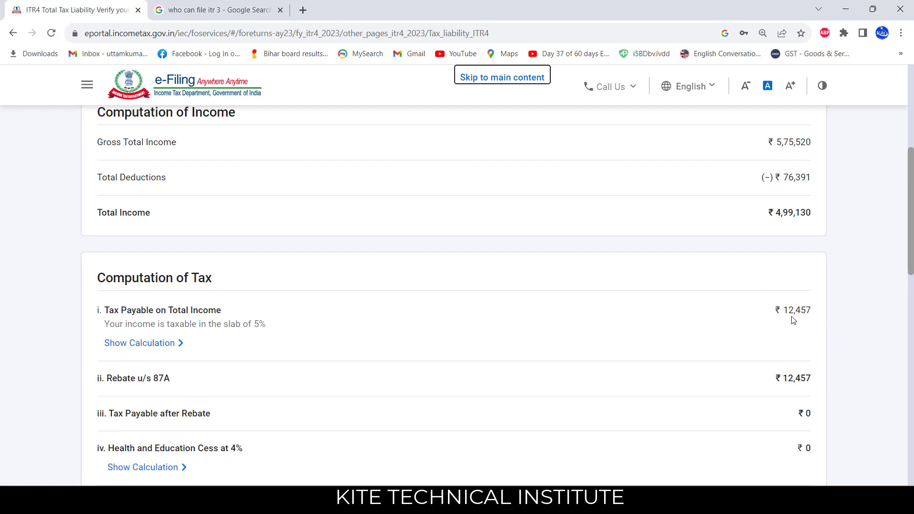
key(alt+Tab)
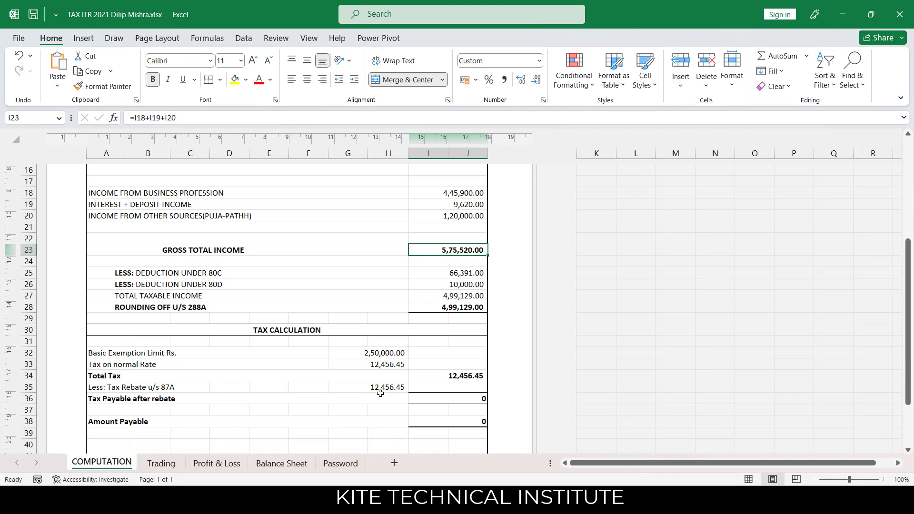
mouse_move(562, 504)
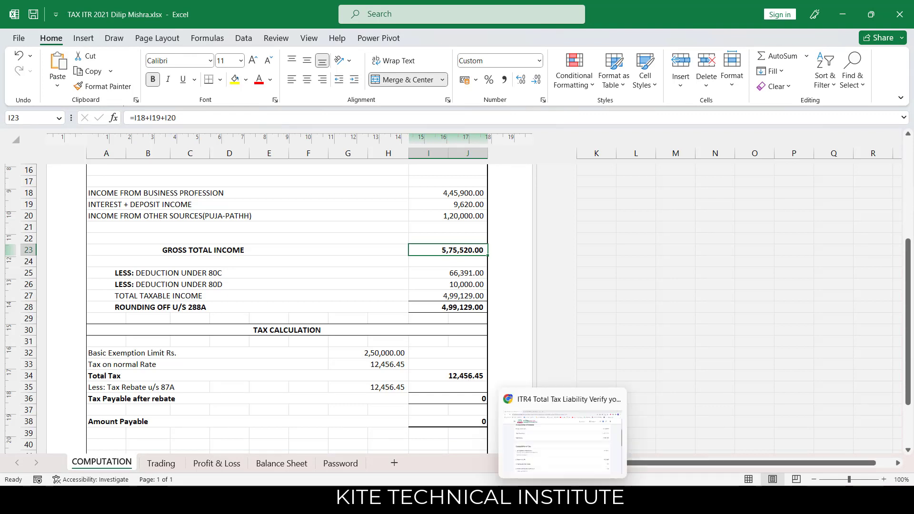
click(562, 433)
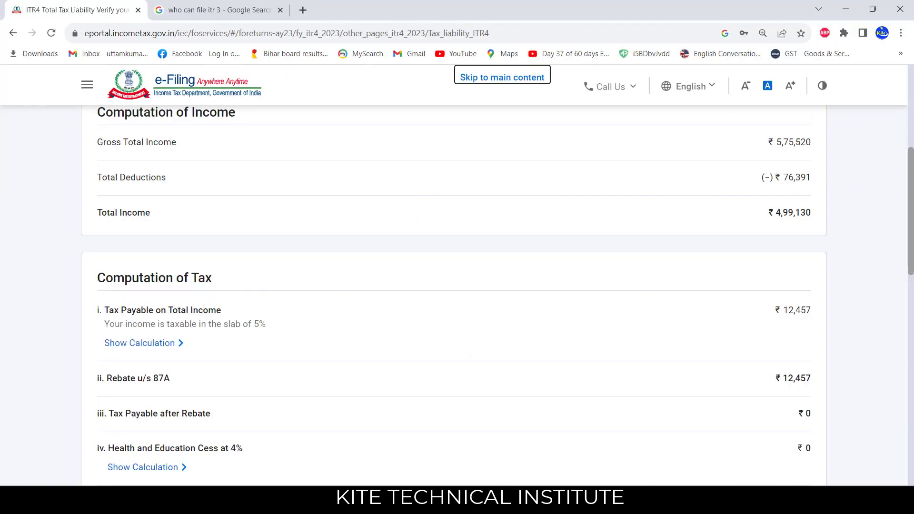
- Examine the cess, relief, interest, late fee and total tax in the liability computation, and recheck the income figures against Excel
scroll(638, 419, down, 3)
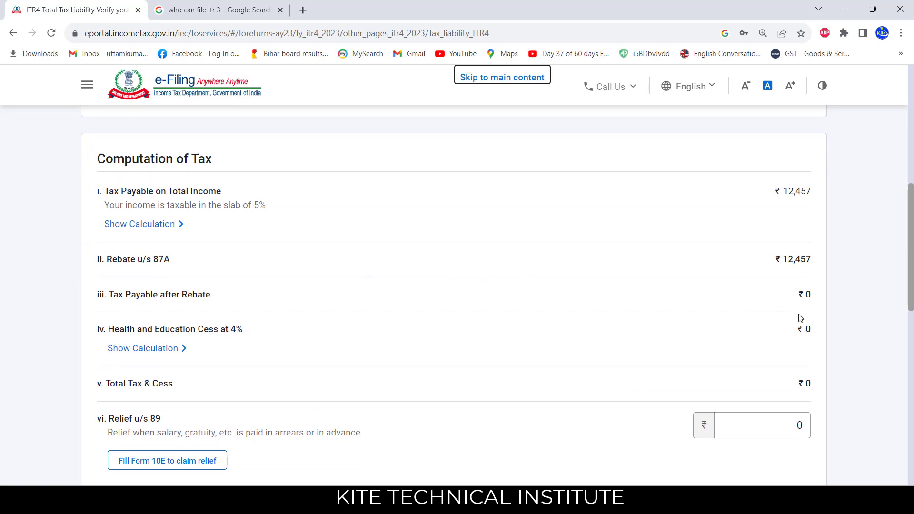
scroll(547, 363, down, 3)
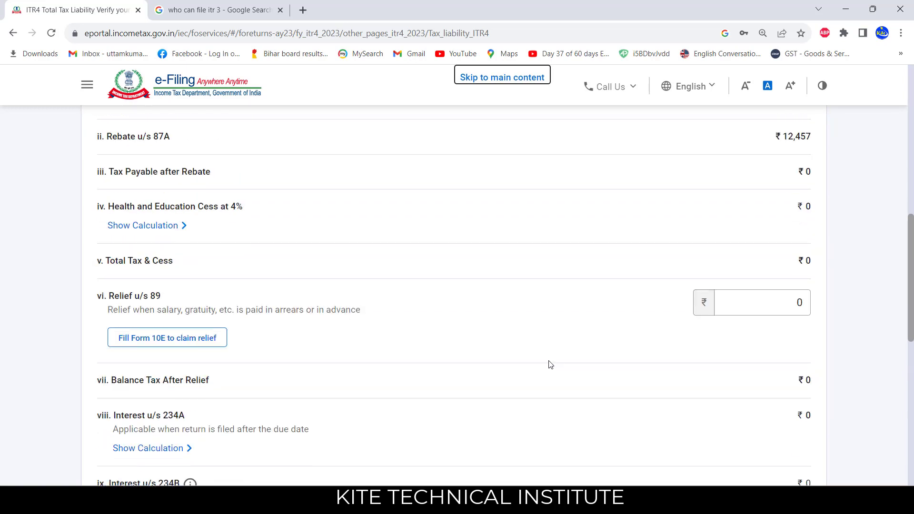
scroll(550, 365, down, 3)
scroll(550, 364, down, 5)
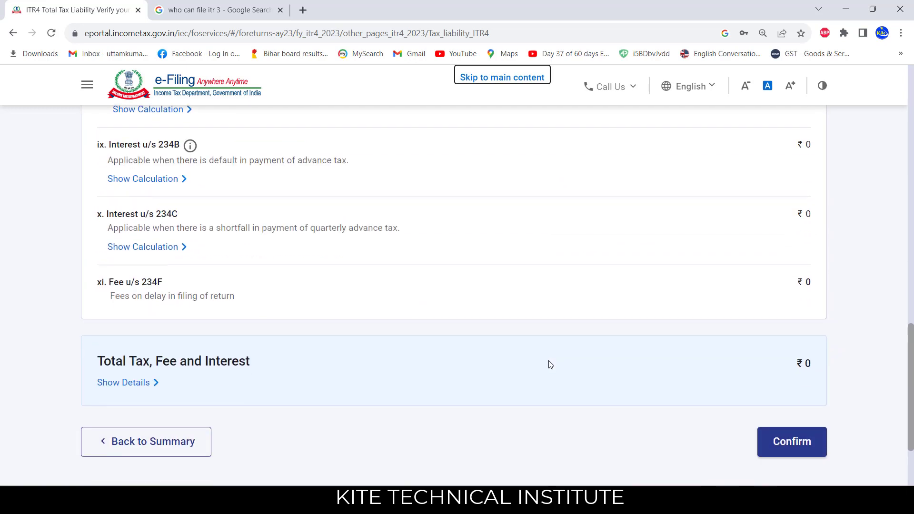
scroll(550, 365, up, 6)
scroll(551, 365, up, 5)
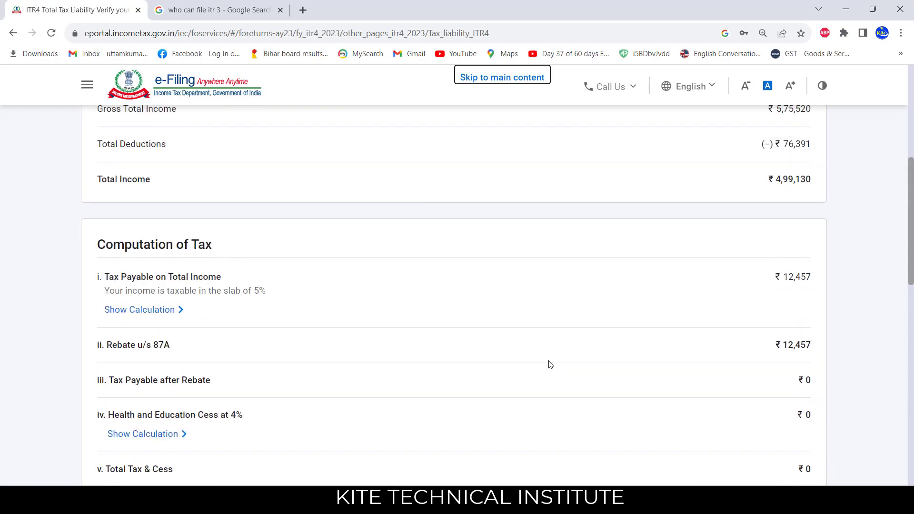
scroll(551, 364, up, 4)
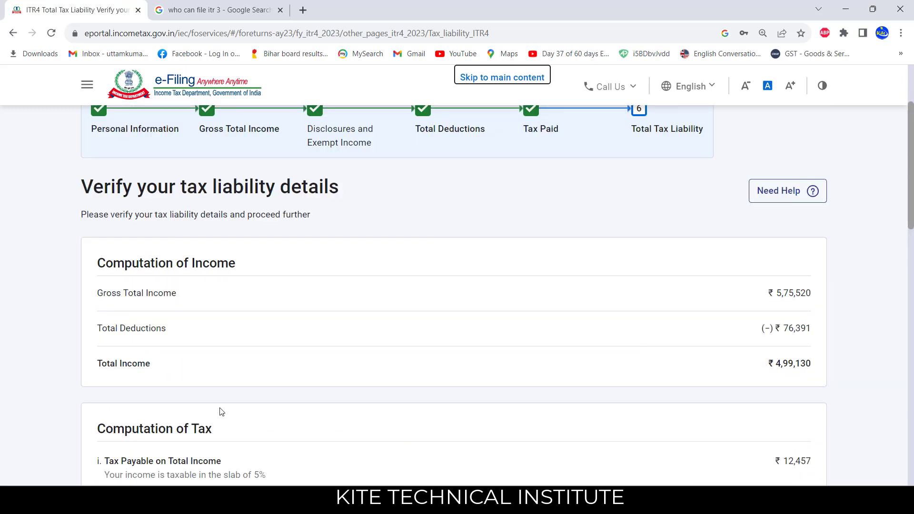
click(546, 481)
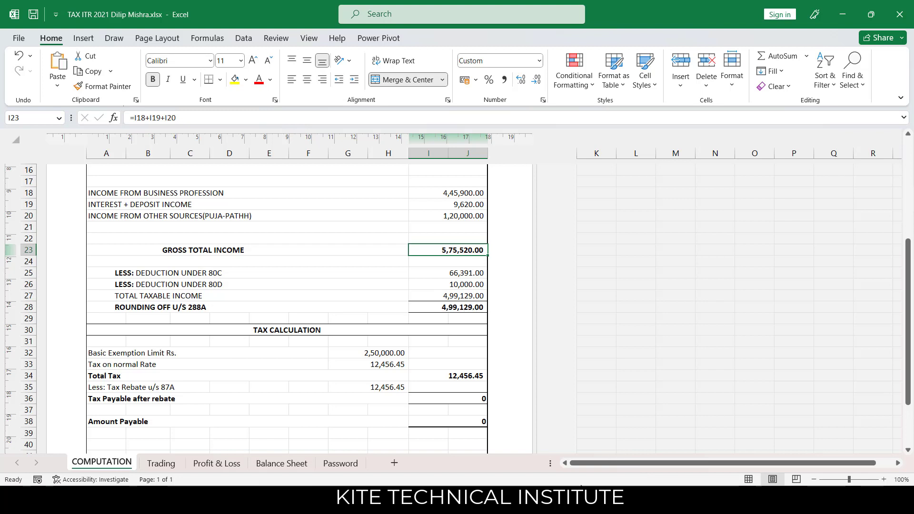
click(562, 500)
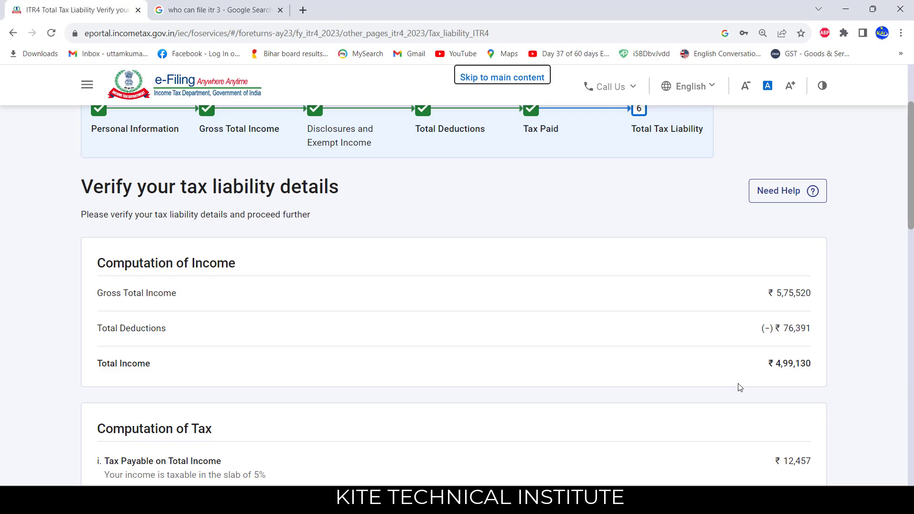
- Review the tax liability computation through to the total tax, fee and interest, and confirm the Total Tax Liability section
scroll(739, 387, down, 8)
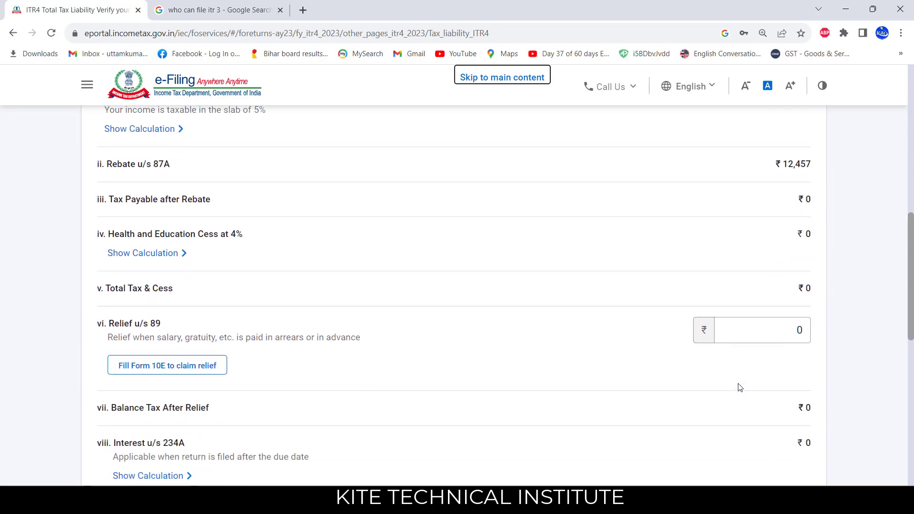
scroll(739, 387, down, 10)
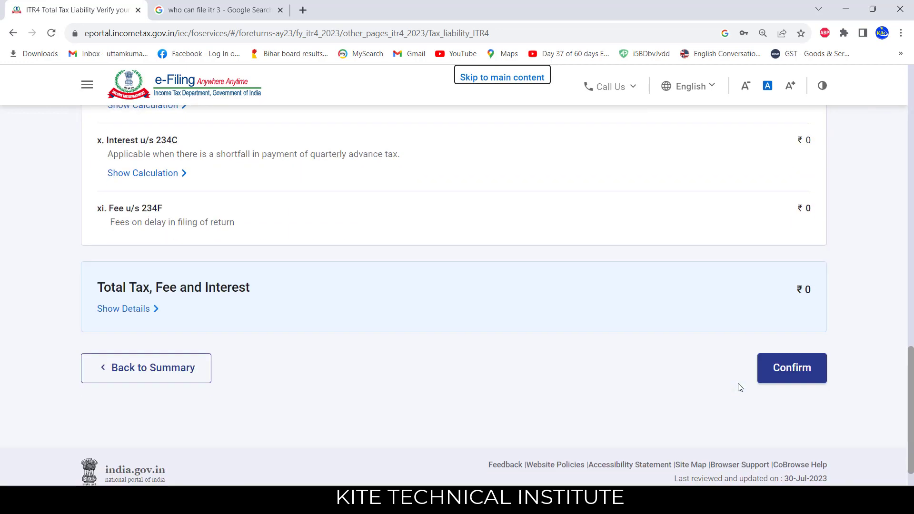
click(802, 372)
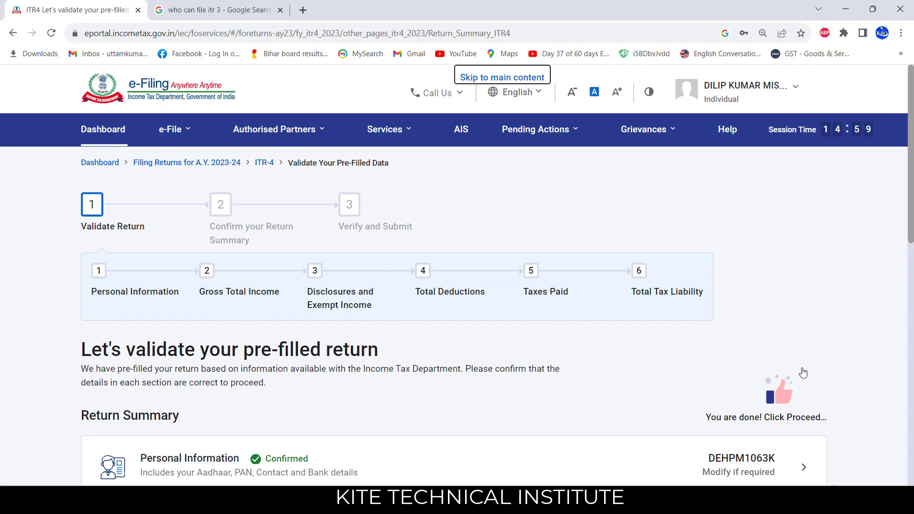
- Check that every return summary section is confirmed, and proceed through the tax summary to the Preview and Submit page
scroll(454, 380, down, 10)
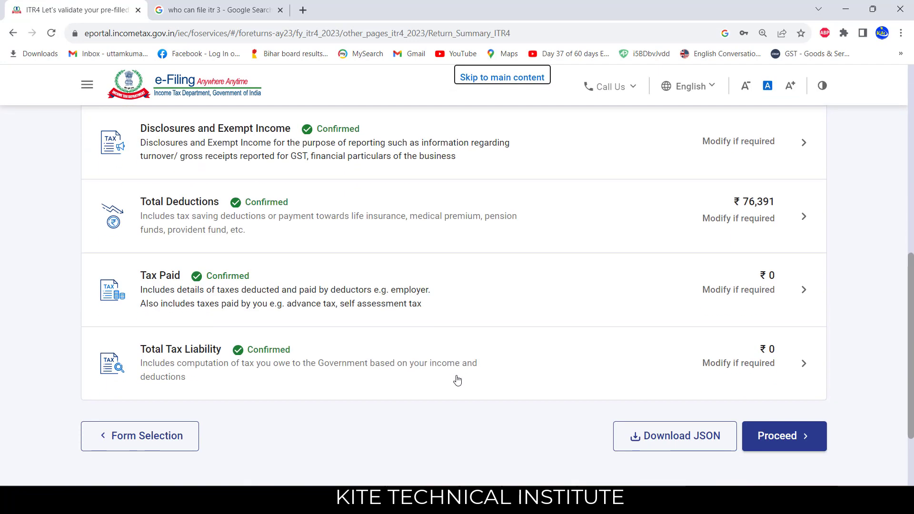
scroll(456, 379, up, 5)
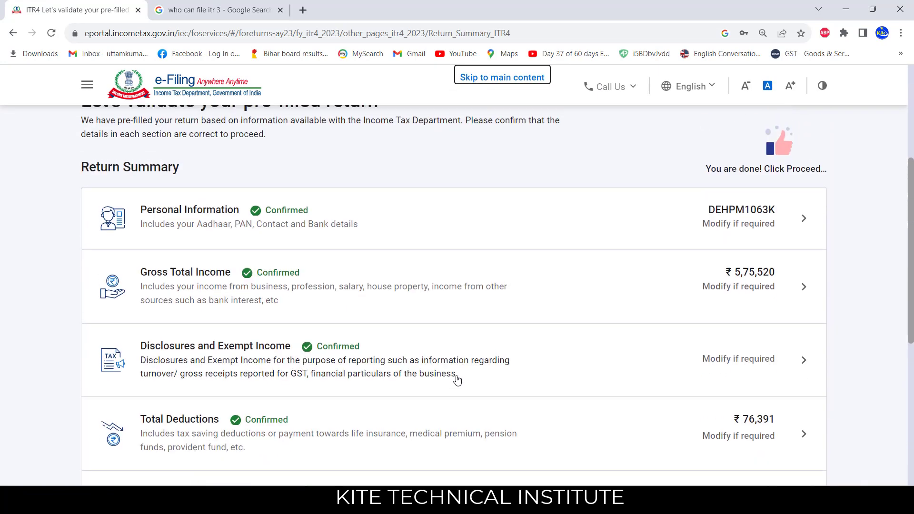
scroll(305, 421, down, 7)
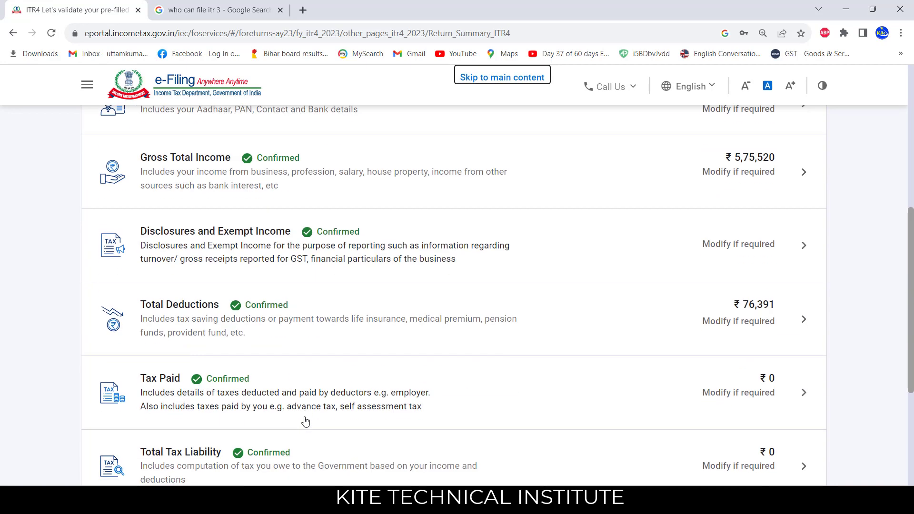
click(777, 329)
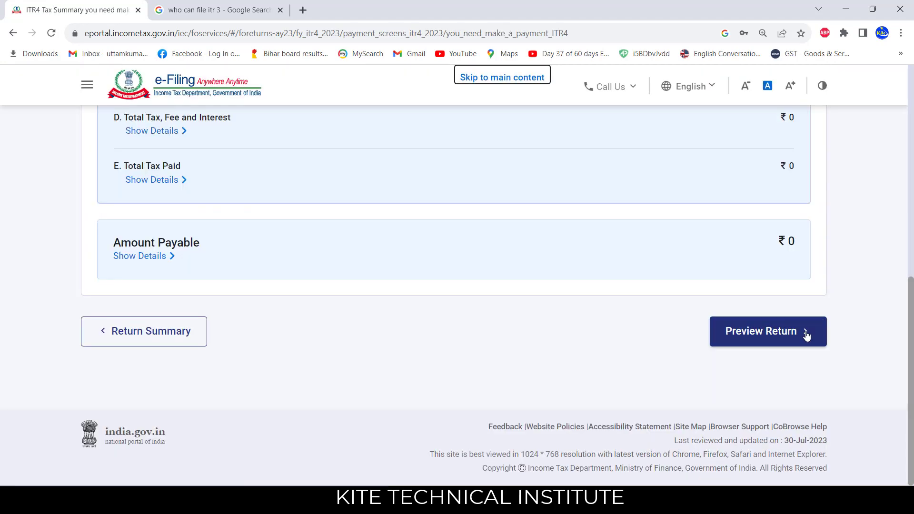
click(806, 334)
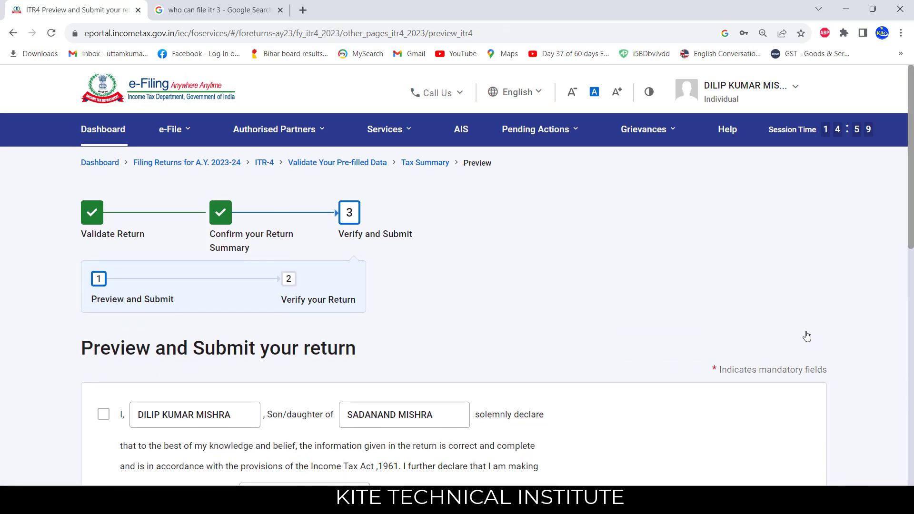
- Accept the declaration in the capacity of Self, set the place to PURNEA, and proceed to the return preview
click(104, 414)
scroll(296, 238, down, 5)
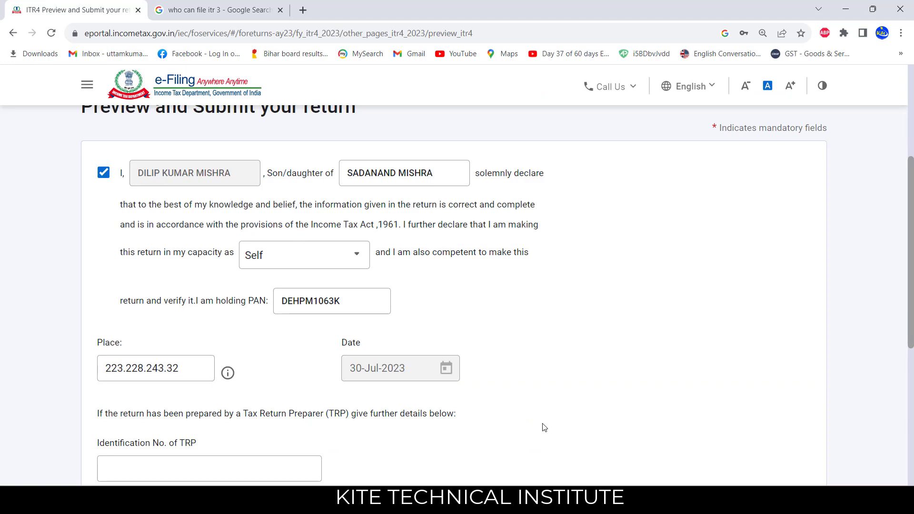
click(198, 369)
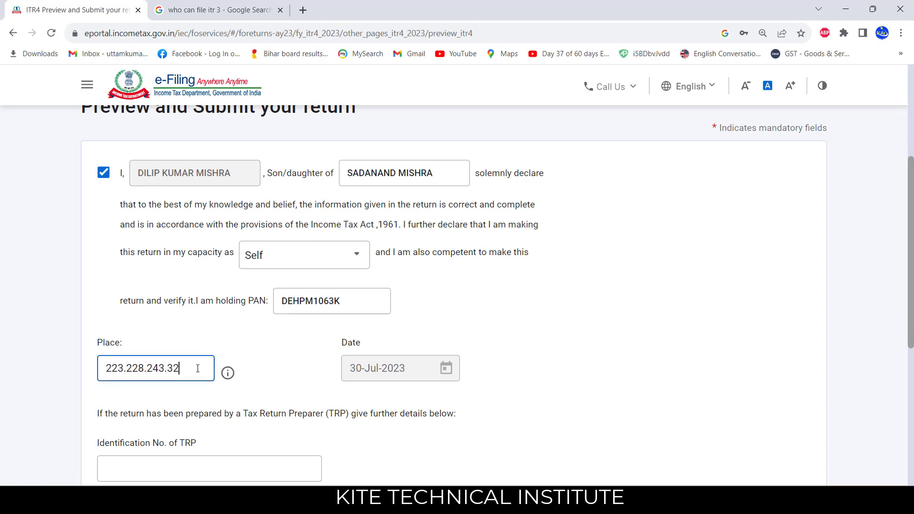
drag(198, 368, 64, 365)
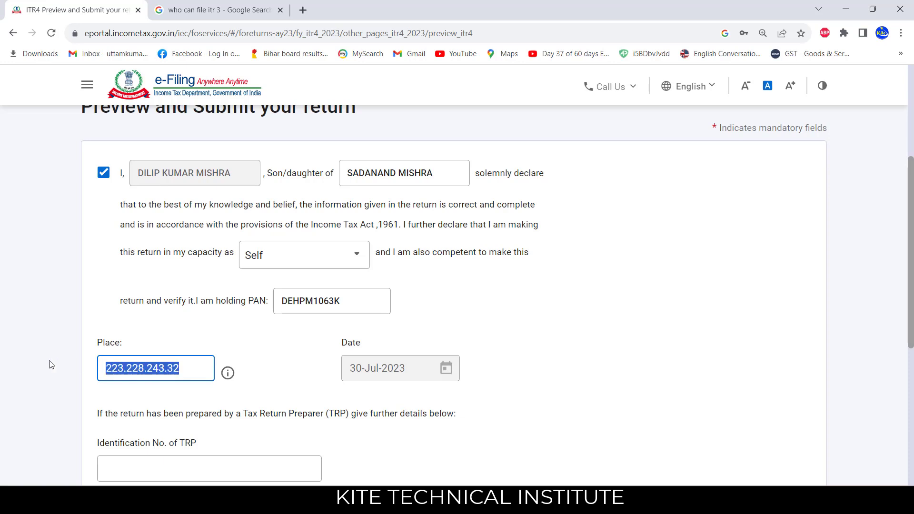
text(p)
key(BackSpace)
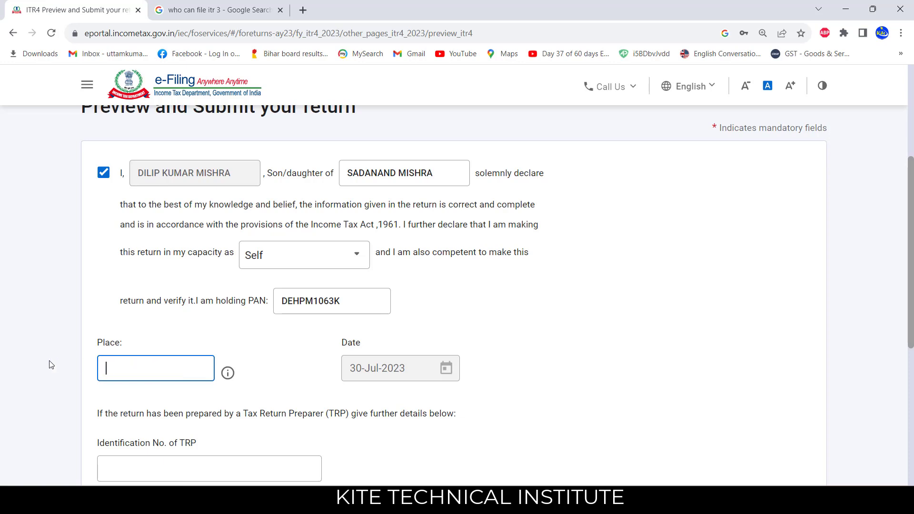
text(PURNEA)
click(282, 407)
scroll(544, 379, down, 5)
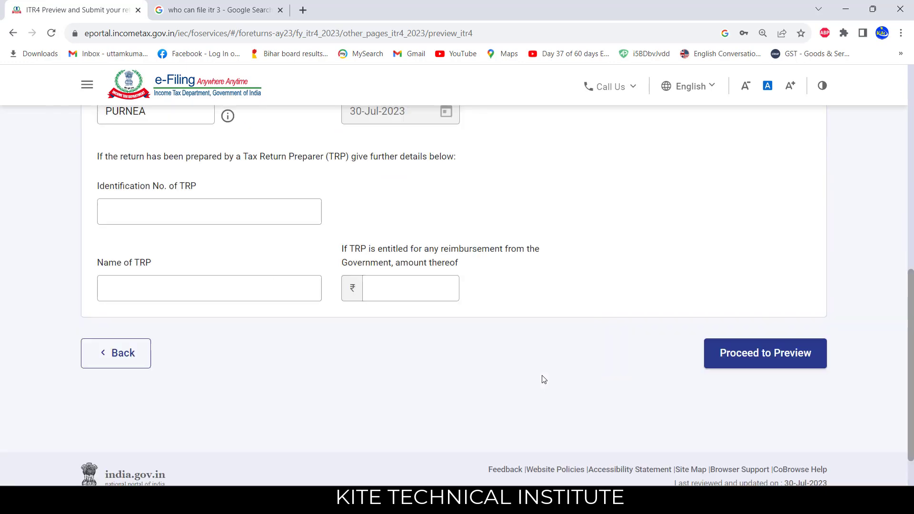
click(789, 345)
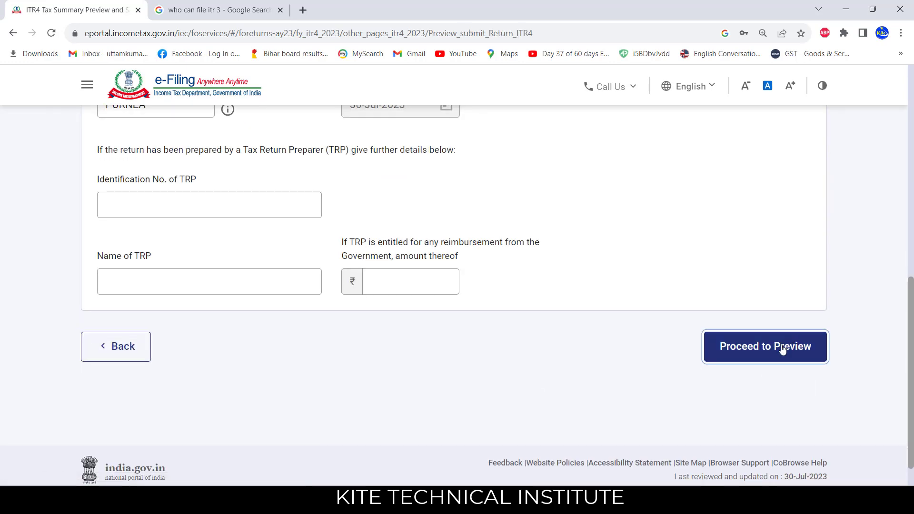
- Review the full ITR-4 preview and take the return through validation to the choice of verification method
scroll(577, 289, down, 4)
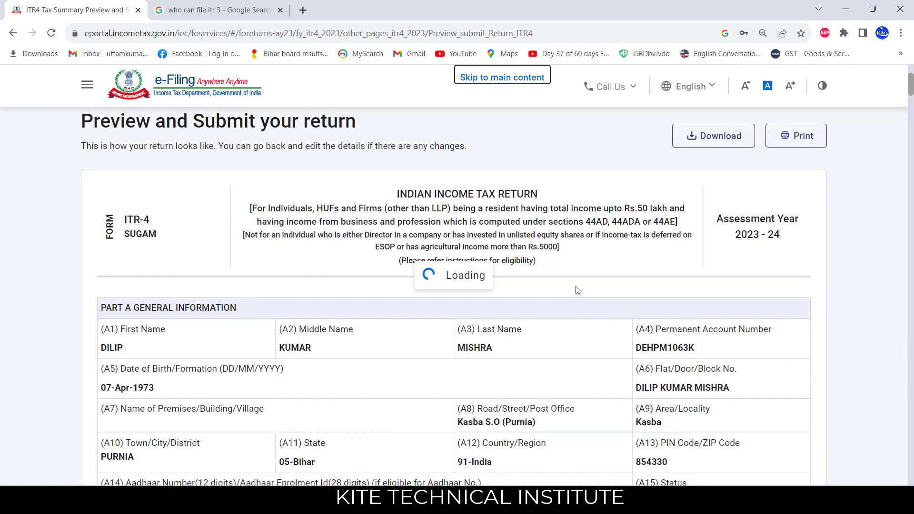
scroll(577, 290, down, 15)
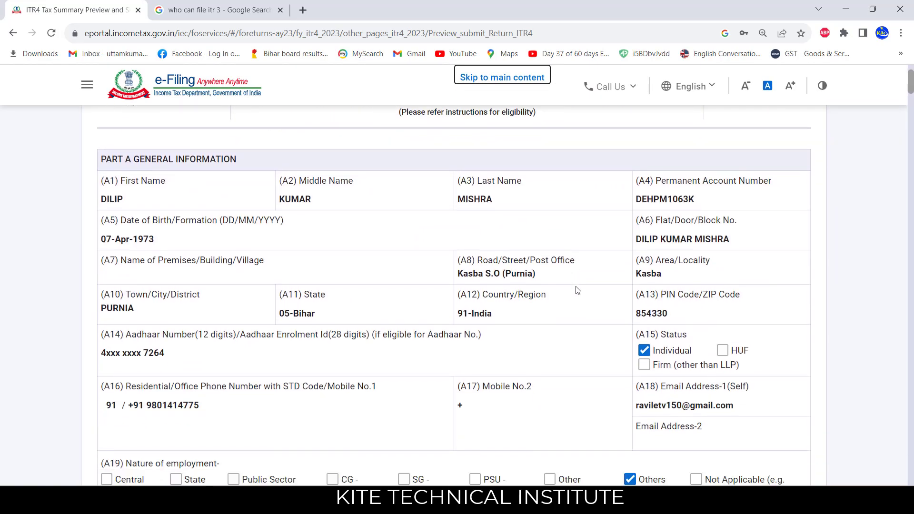
scroll(577, 290, down, 20)
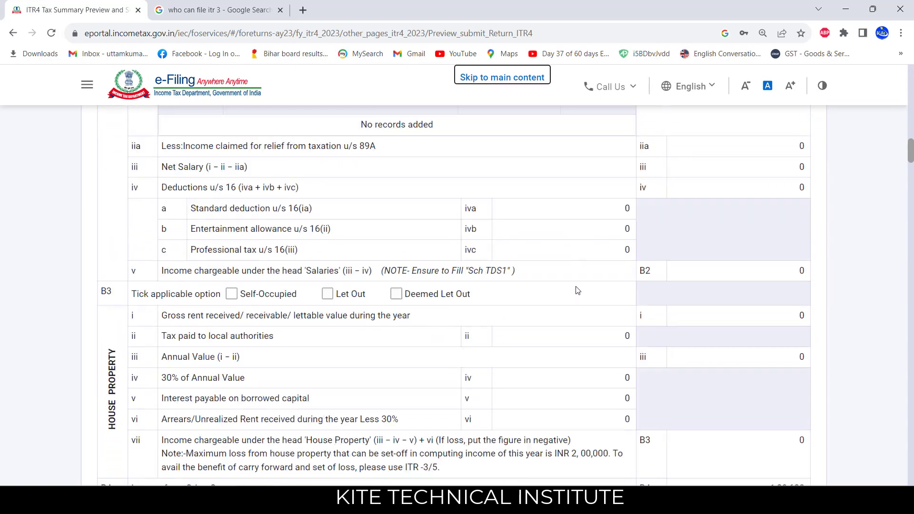
scroll(577, 290, down, 10)
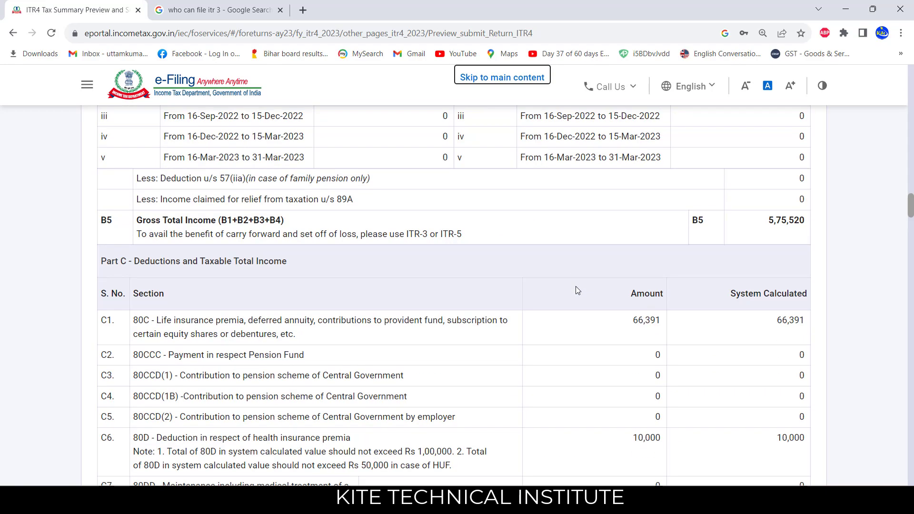
scroll(575, 287, down, 12)
scroll(577, 290, down, 15)
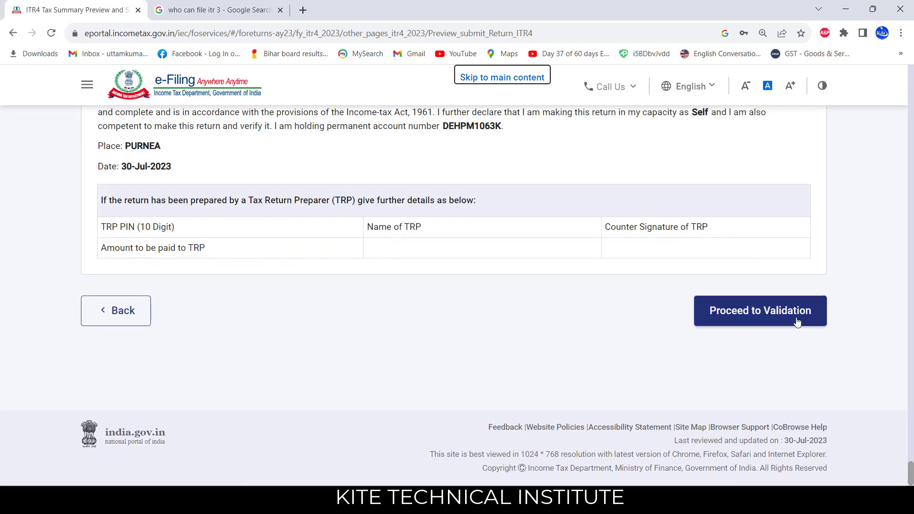
click(771, 321)
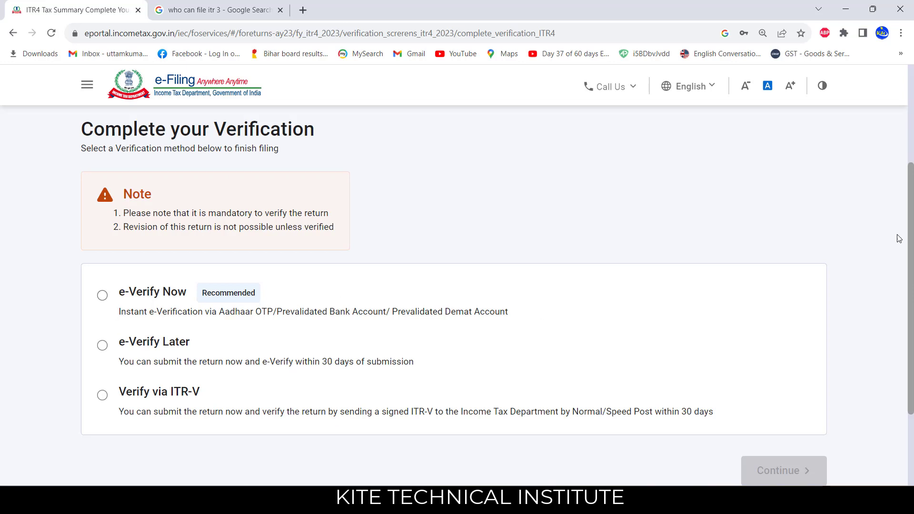
scroll(911, 220, down, 1)
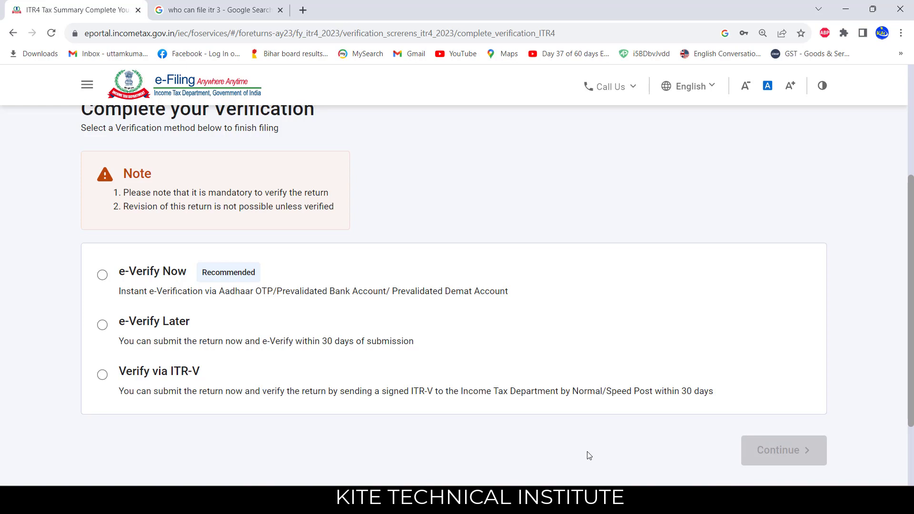
drag(912, 246, 912, 229)
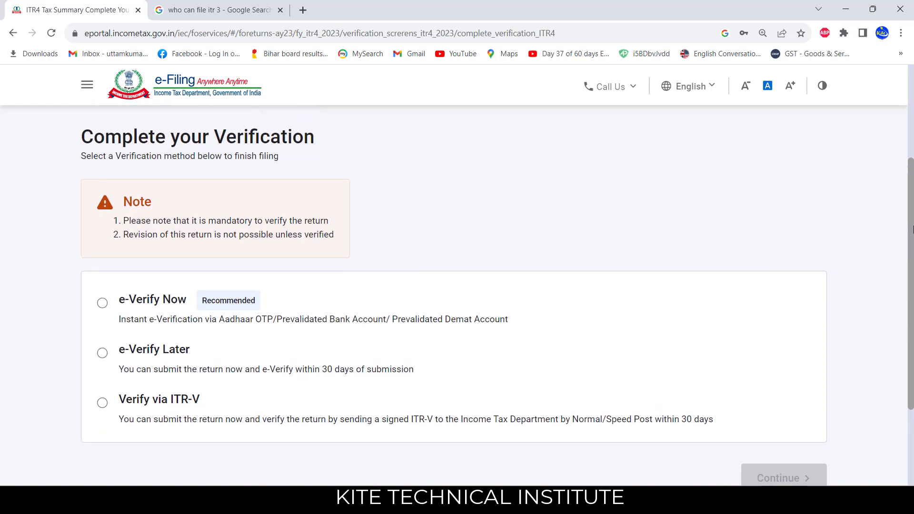